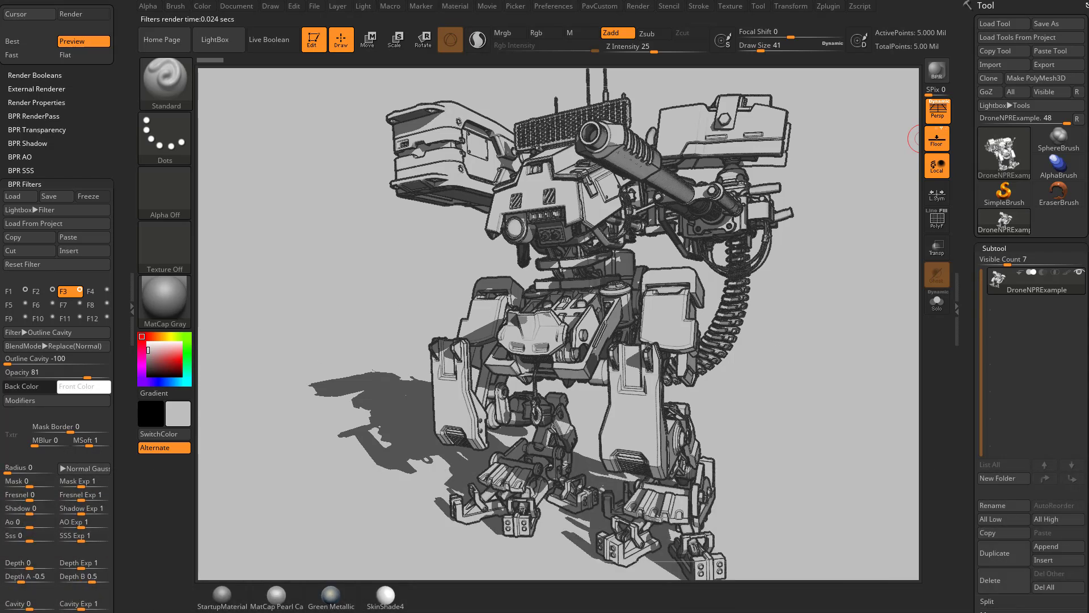
# Set the third BPR filter (F3) to the Drop Shadow filter type
pyautogui.click(35, 291)
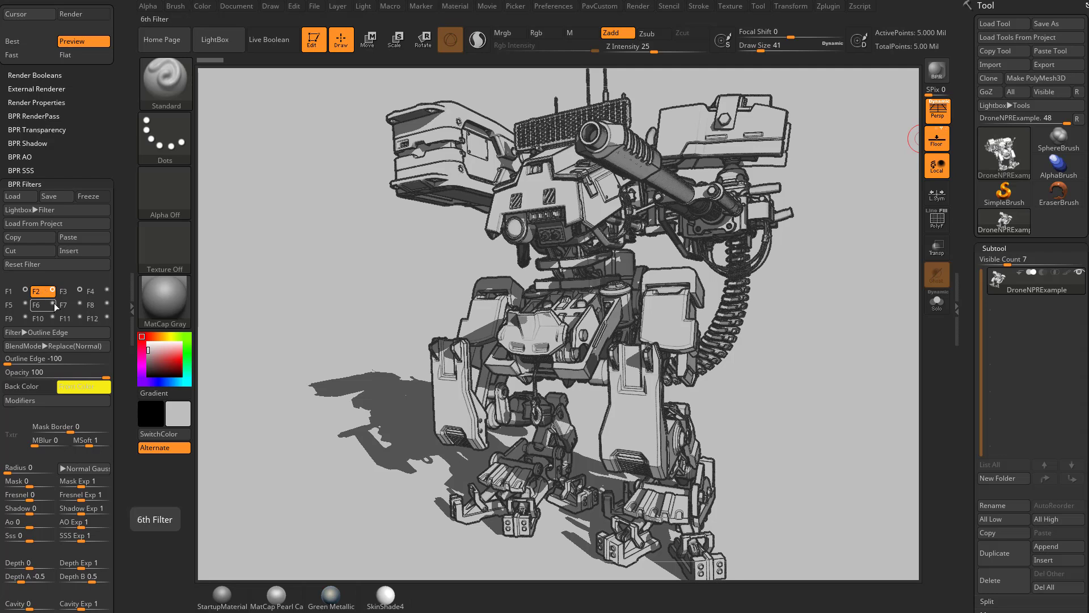
pyautogui.click(63, 291)
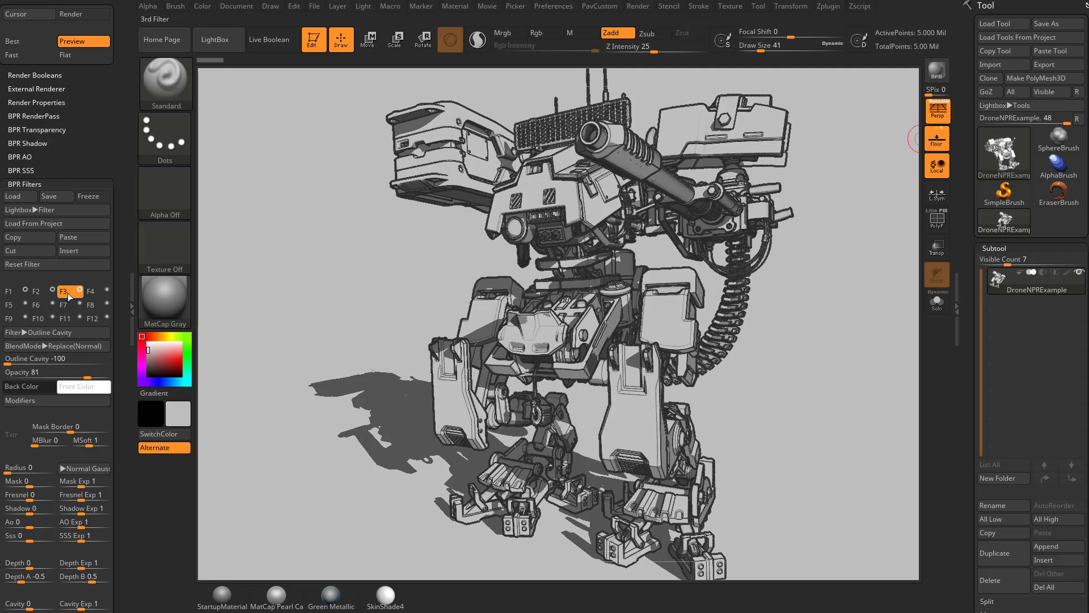
pyautogui.click(59, 333)
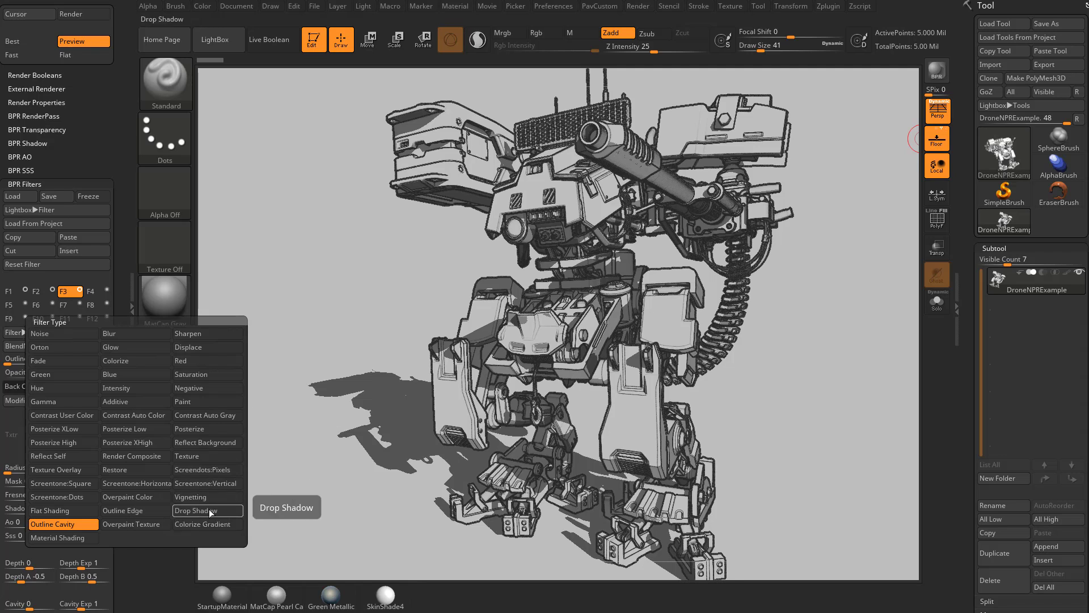
pyautogui.click(222, 511)
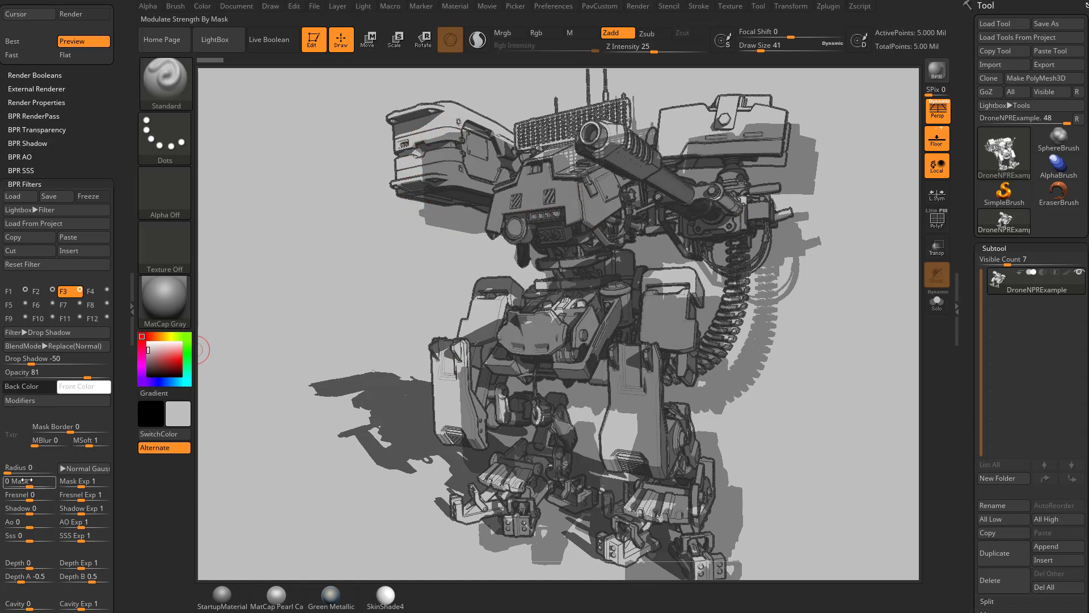
# Set the filter's Mask modulation to -1 and render the model again with the floor turned off
pyautogui.click(4, 481)
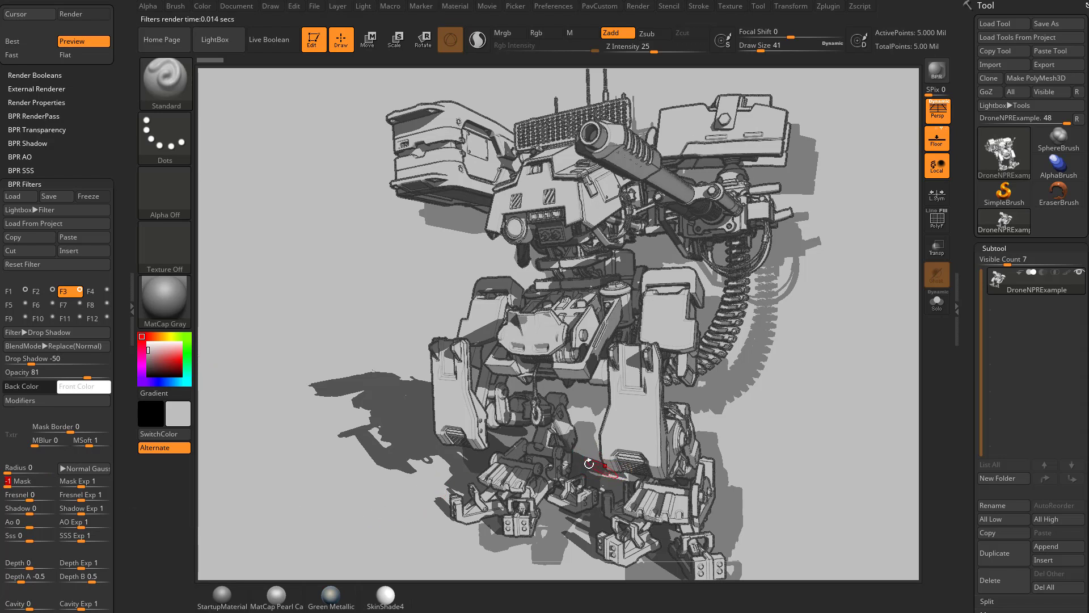
pyautogui.click(934, 141)
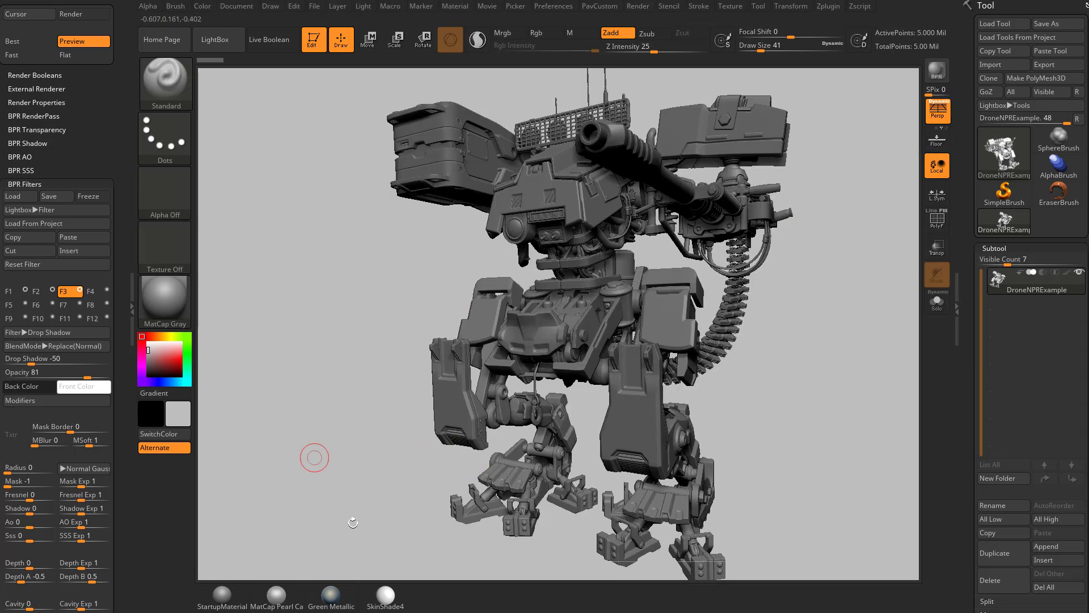
pyautogui.click(937, 71)
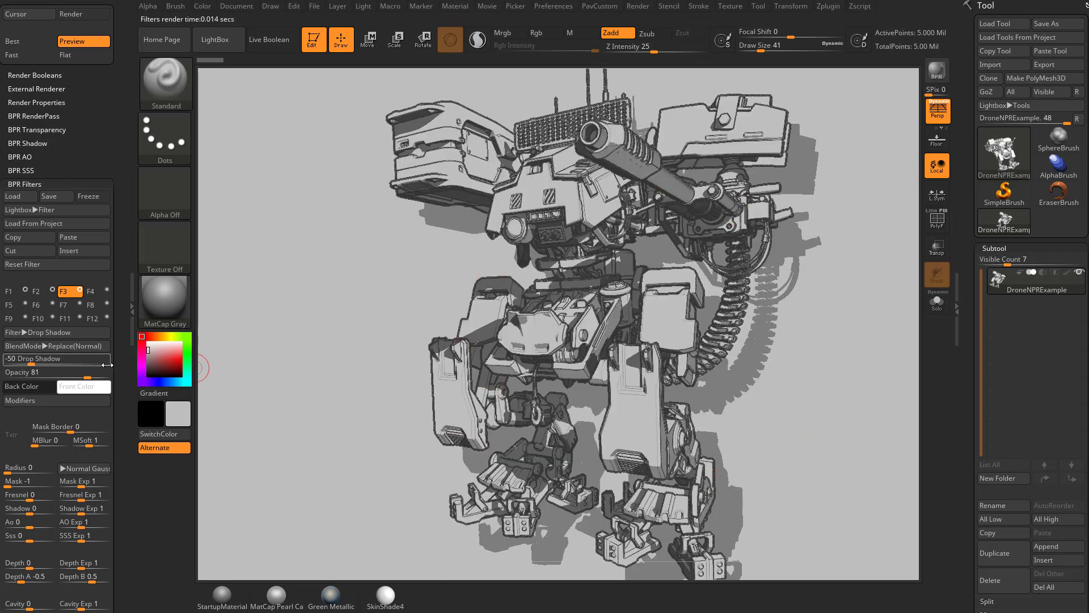
# Set the Drop Shadow strength to -100 and its back color to dark gray (RGB 33, 33, 33)
pyautogui.moveTo(30, 364); pyautogui.dragTo(8, 362)
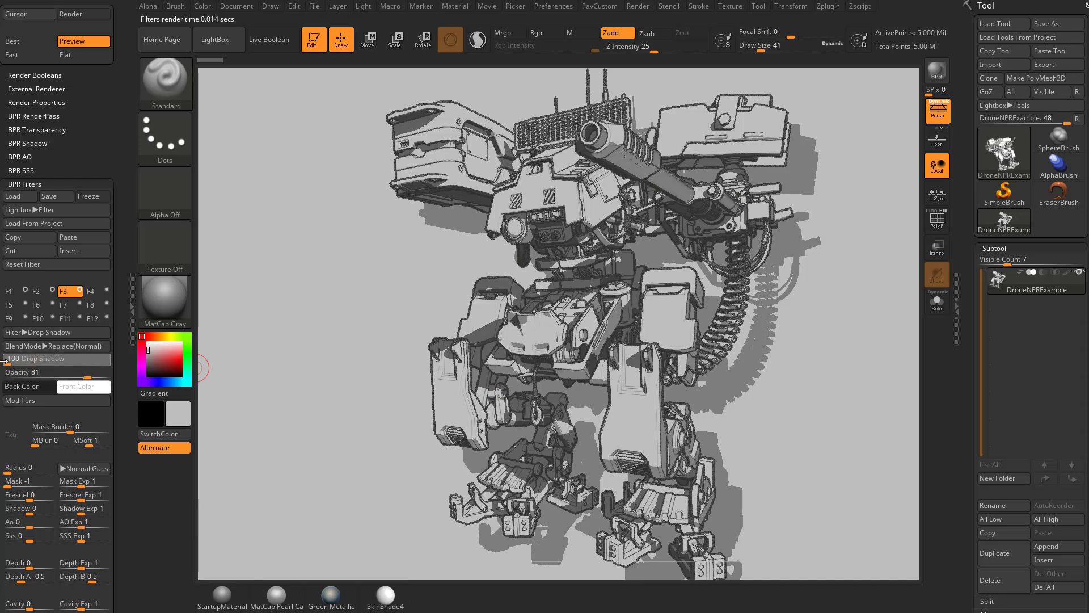
pyautogui.click(22, 386)
pyautogui.click(12, 477)
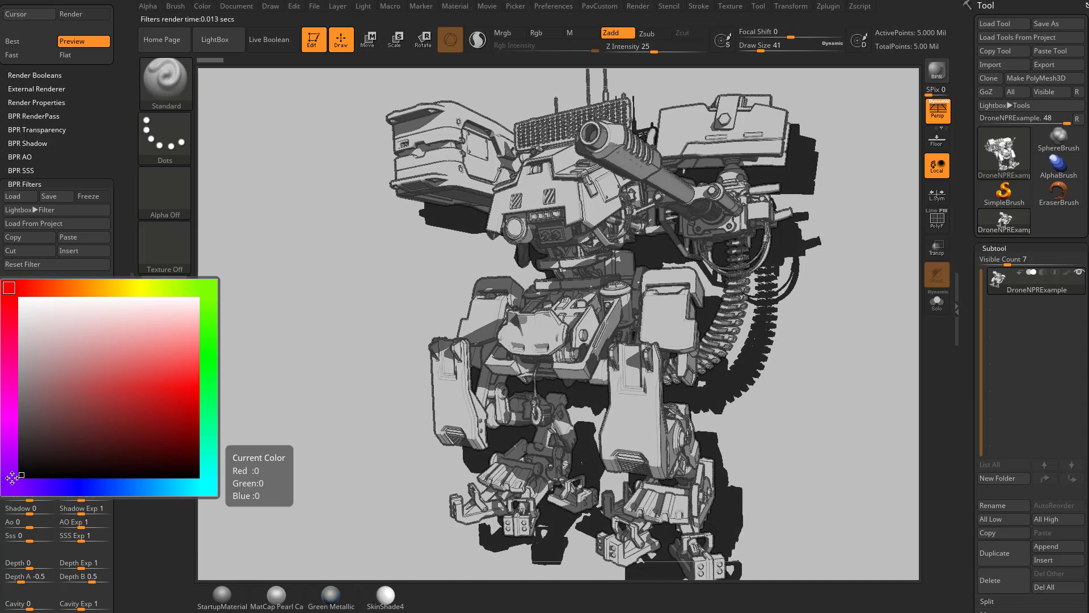
pyautogui.click(22, 389)
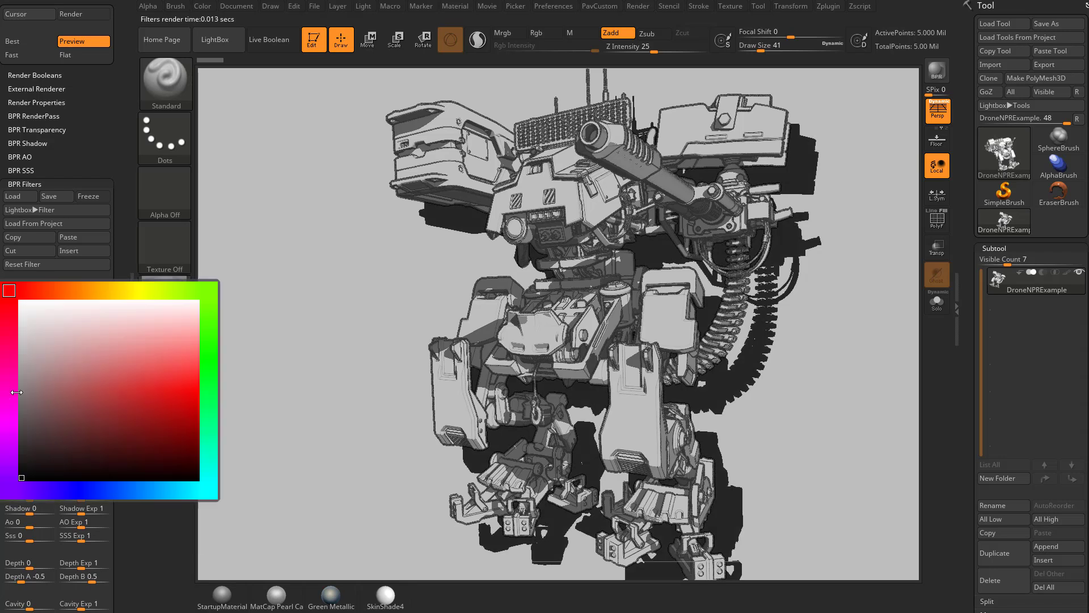
pyautogui.click(19, 457)
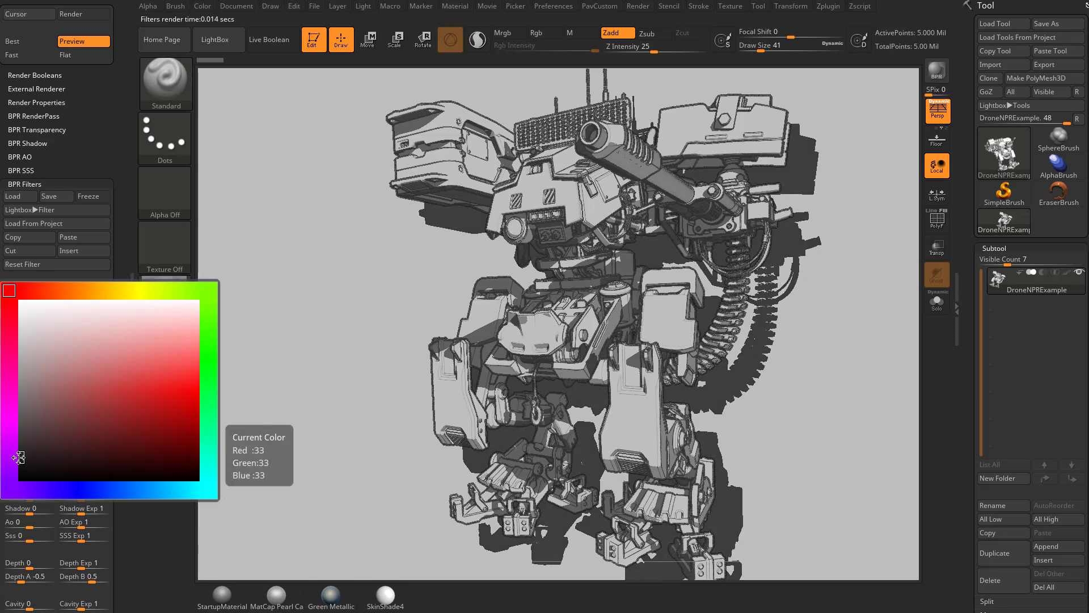
# Try the Drop Shadow strength at 100, return it to -100, and set the filter opacity to 75
pyautogui.moveTo(73, 360); pyautogui.dragTo(108, 362)
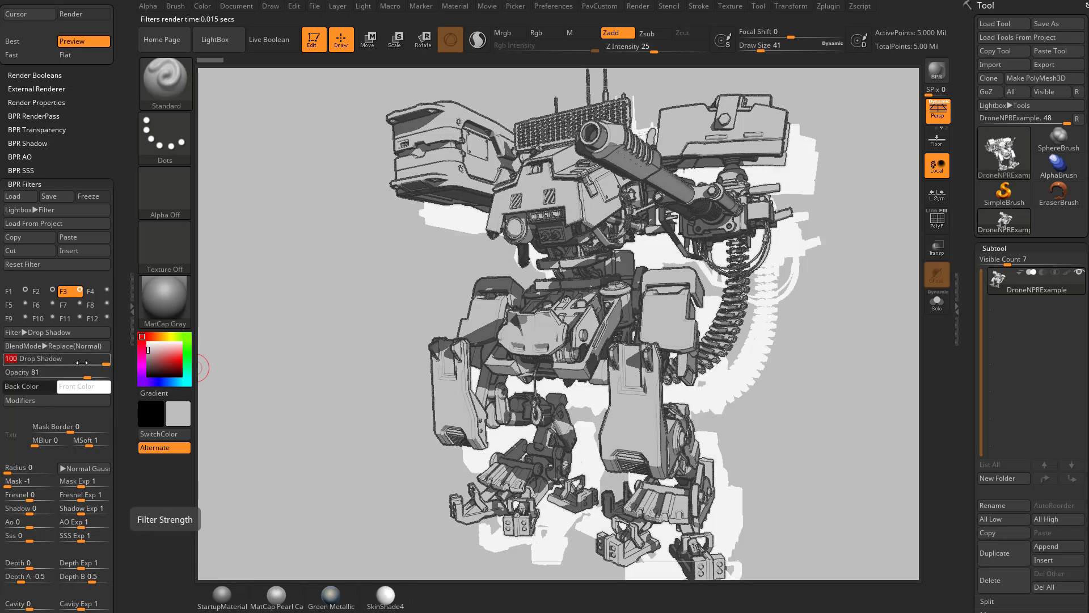
pyautogui.moveTo(20, 361); pyautogui.dragTo(7, 360)
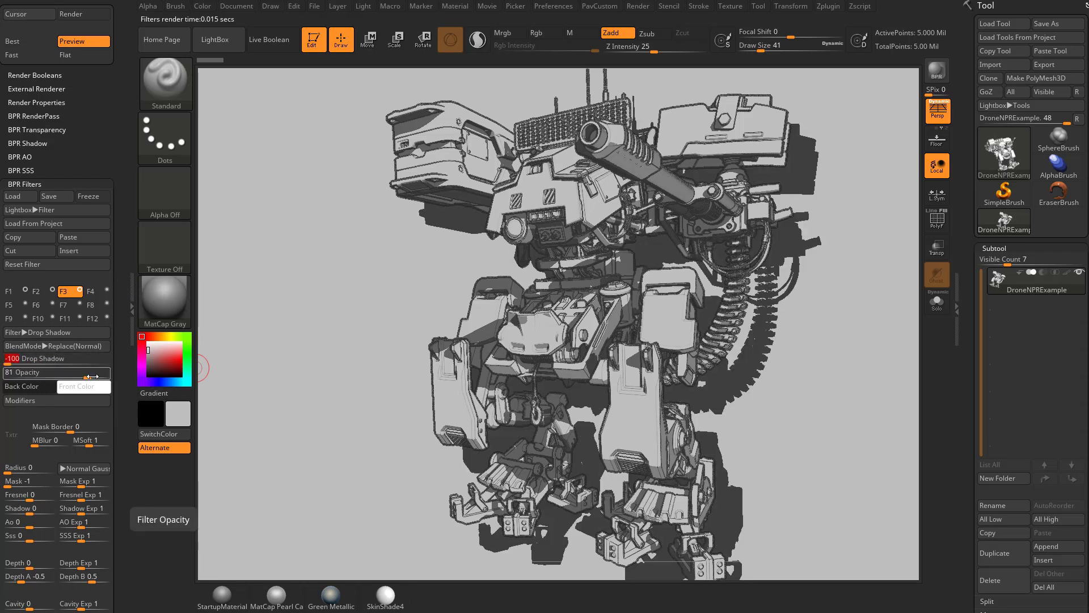
pyautogui.moveTo(89, 374)
pyautogui.mouseDown()
pyautogui.moveTo(112, 374)
pyautogui.moveTo(62, 375)
pyautogui.moveTo(105, 375)
pyautogui.moveTo(81, 376)
pyautogui.mouseUp()
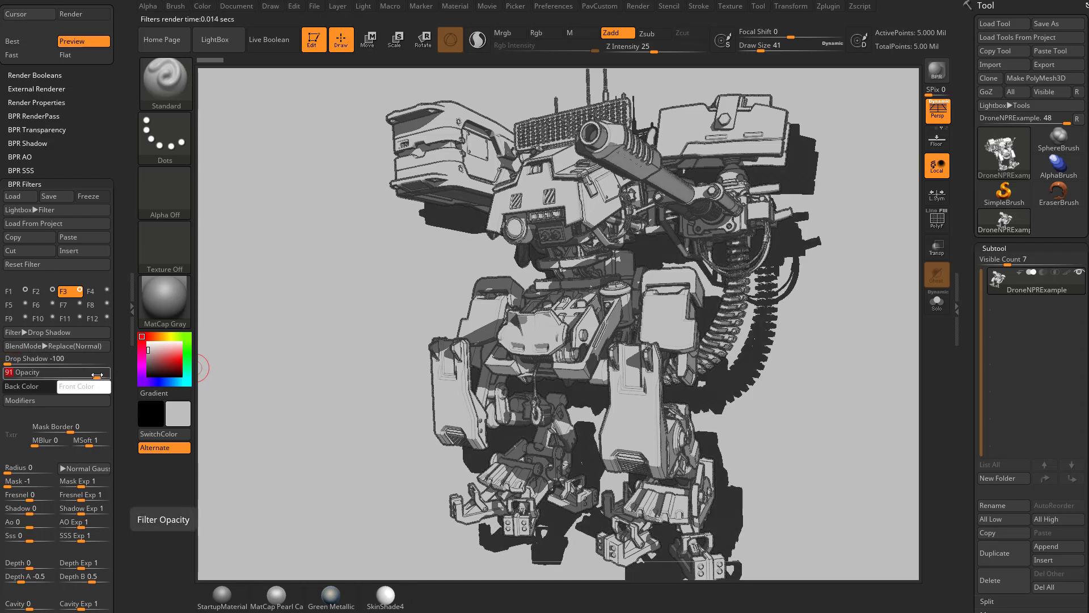
# Set the drop shadow's X Offset to 10 and Y Offset to 13 in the filter modifiers
pyautogui.click(66, 401)
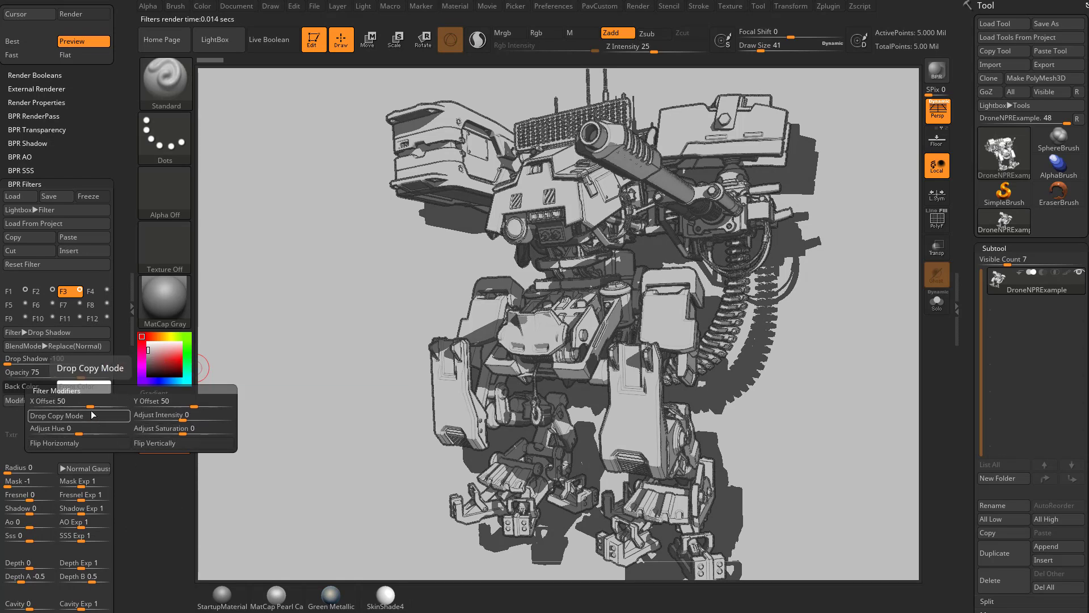
pyautogui.moveTo(91, 402)
pyautogui.mouseDown()
pyautogui.moveTo(101, 402)
pyautogui.moveTo(84, 404)
pyautogui.mouseUp()
pyautogui.moveTo(190, 404); pyautogui.dragTo(189, 404)
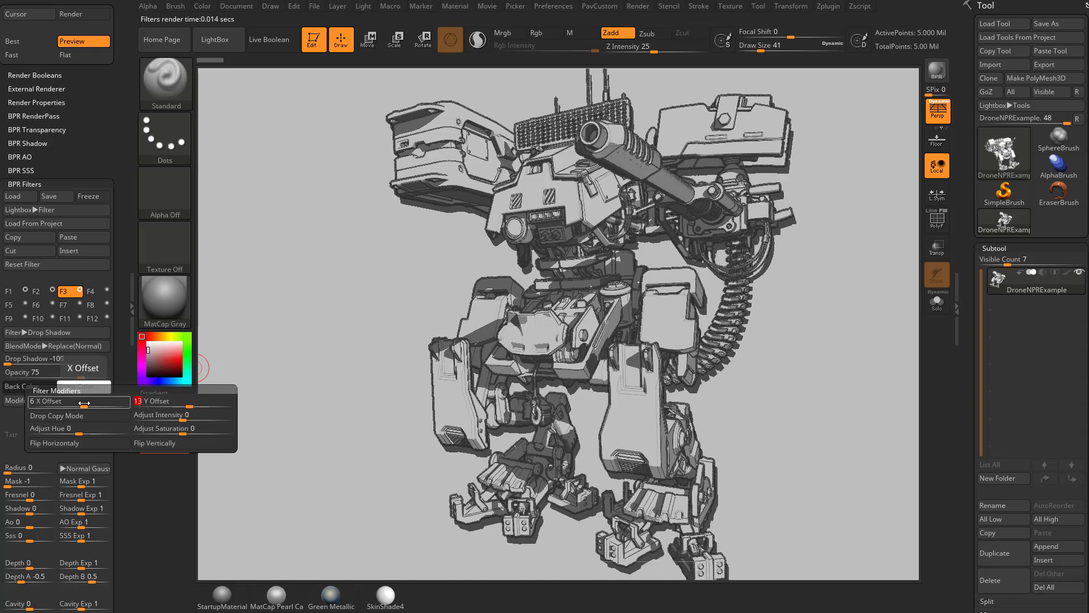
pyautogui.moveTo(85, 403); pyautogui.dragTo(85, 406)
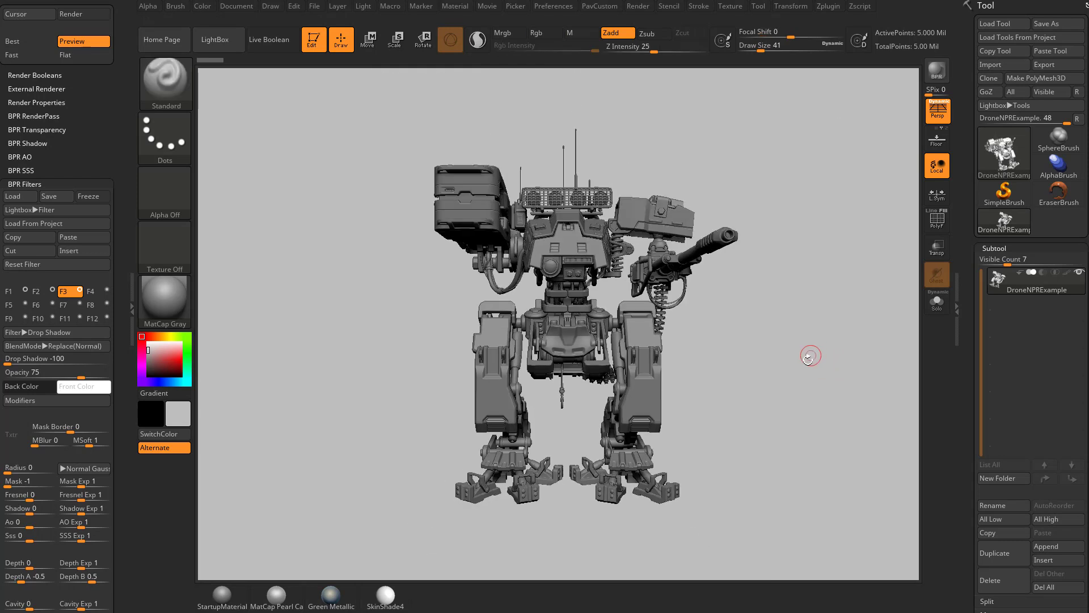
# Render the model from two other viewing angles to examine the drop shadow
pyautogui.moveTo(809, 357); pyautogui.dragTo(826, 372)
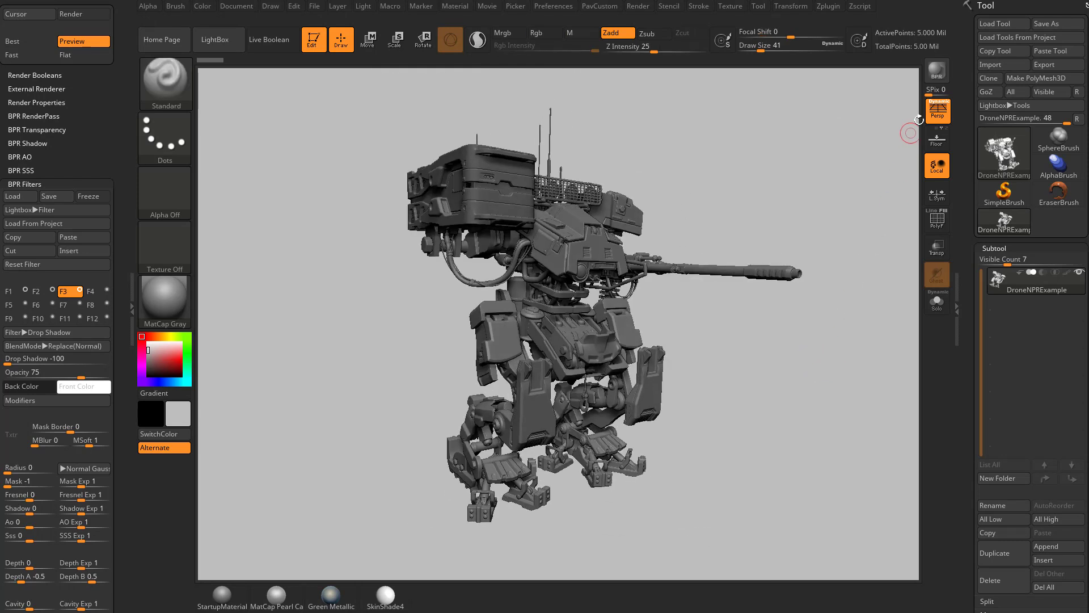
pyautogui.hotkey('shift', 'r')
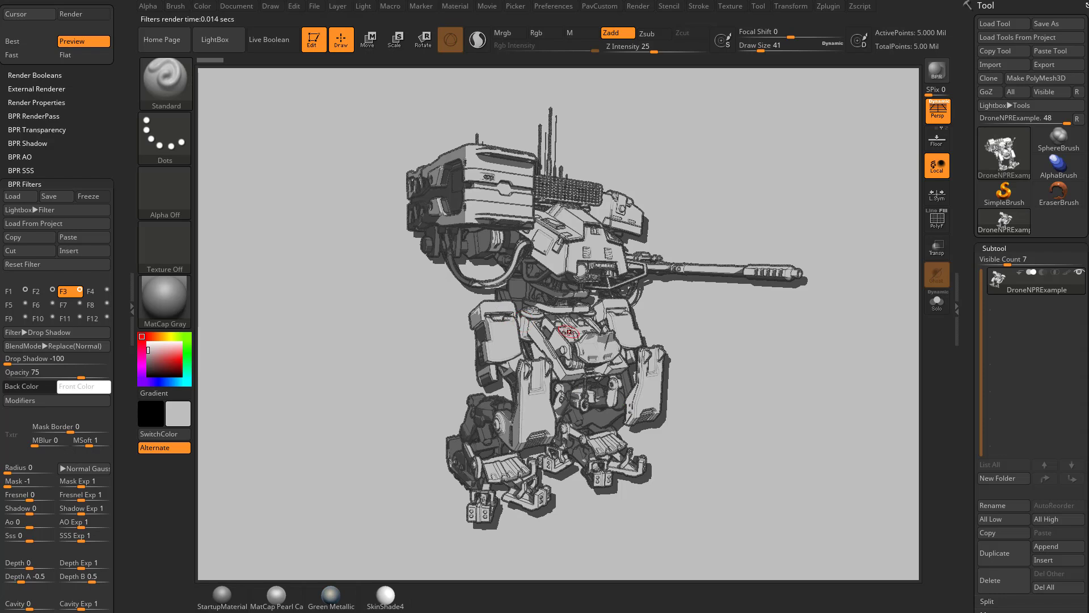
pyautogui.moveTo(729, 353); pyautogui.dragTo(465, 341)
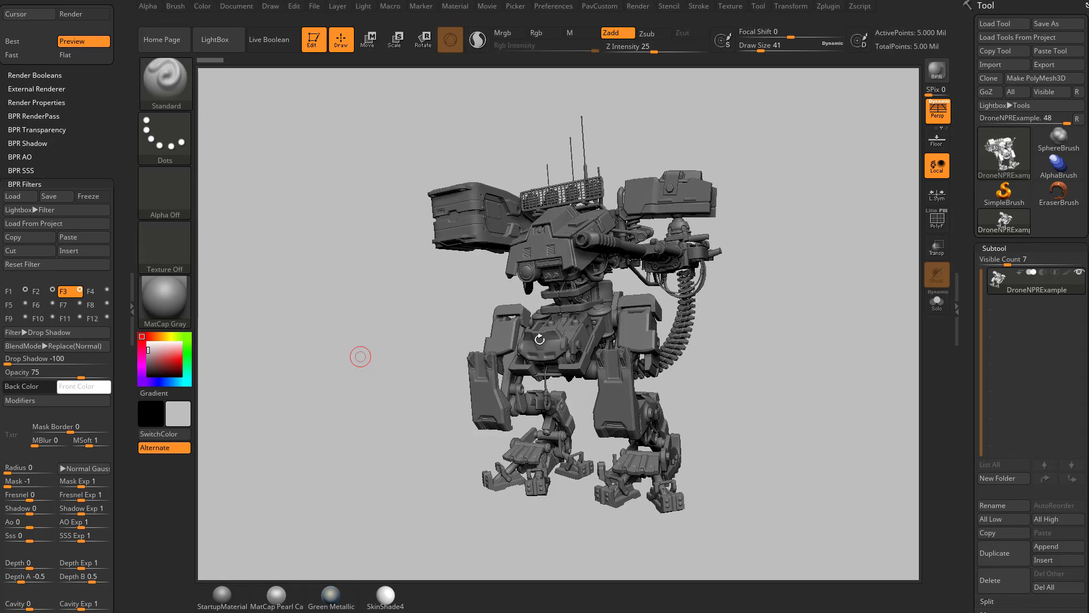
pyautogui.click(936, 71)
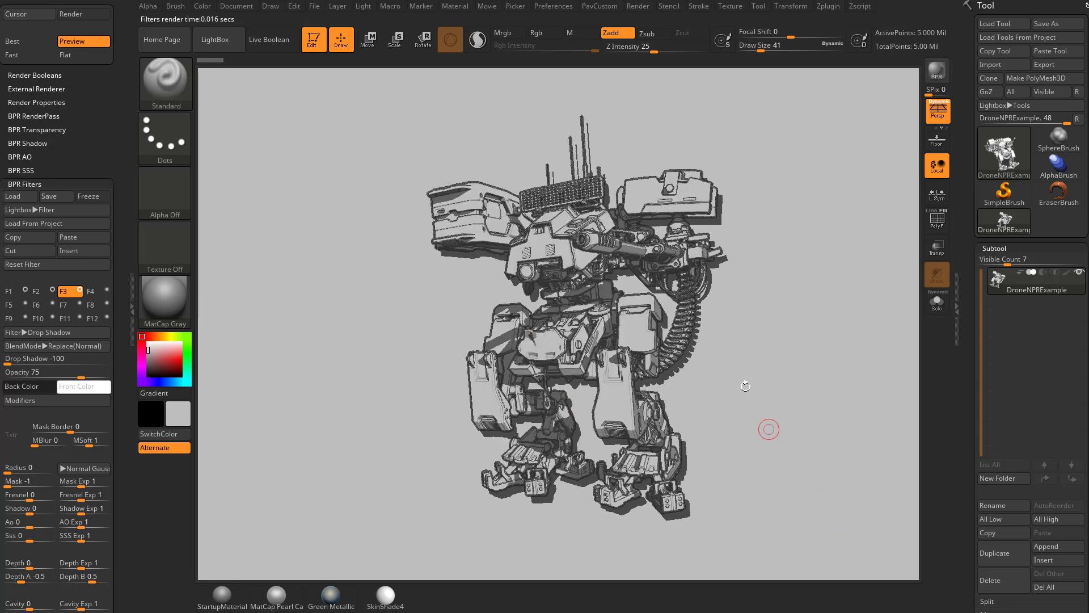
# Snap the model to a straight front view, turn off perspective, and render it higher in the canvas
pyautogui.moveTo(754, 427)
pyautogui.keyDown('shift'); pyautogui.mouseDown()
pyautogui.moveTo(773, 423)
pyautogui.moveTo(764, 435)
pyautogui.moveTo(756, 423)
pyautogui.mouseUp(); pyautogui.keyUp('shift')
pyautogui.click(941, 121)
pyautogui.keyDown('alt'); pyautogui.moveTo(816, 317); pyautogui.dragTo(788, 259); pyautogui.keyUp('alt')
pyautogui.click(937, 69)
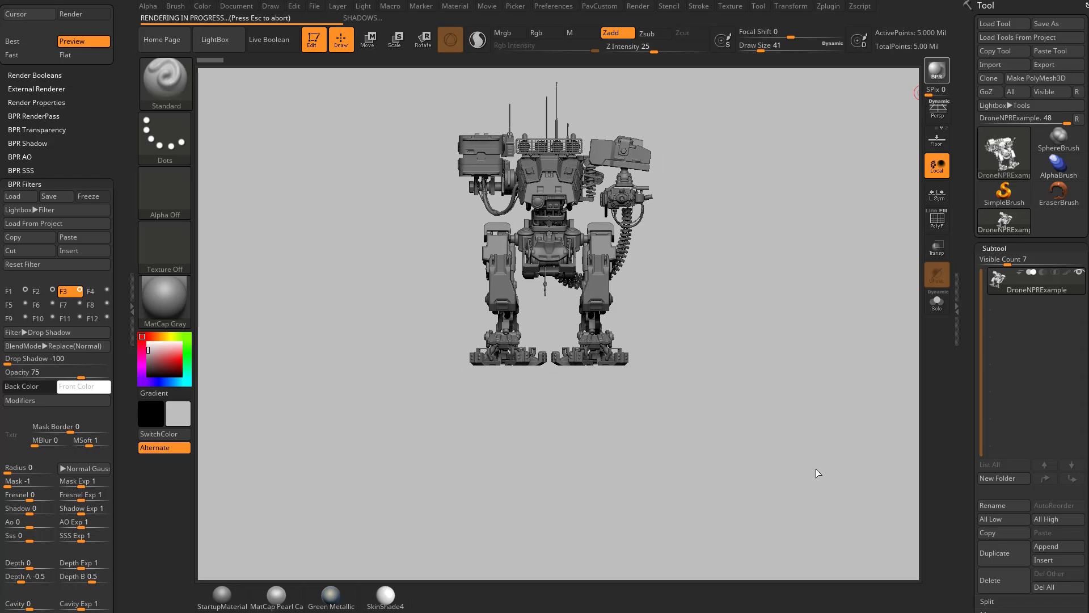
# Enable Drop Copy Mode and vertical flipping for the Drop Shadow filter
pyautogui.click(42, 399)
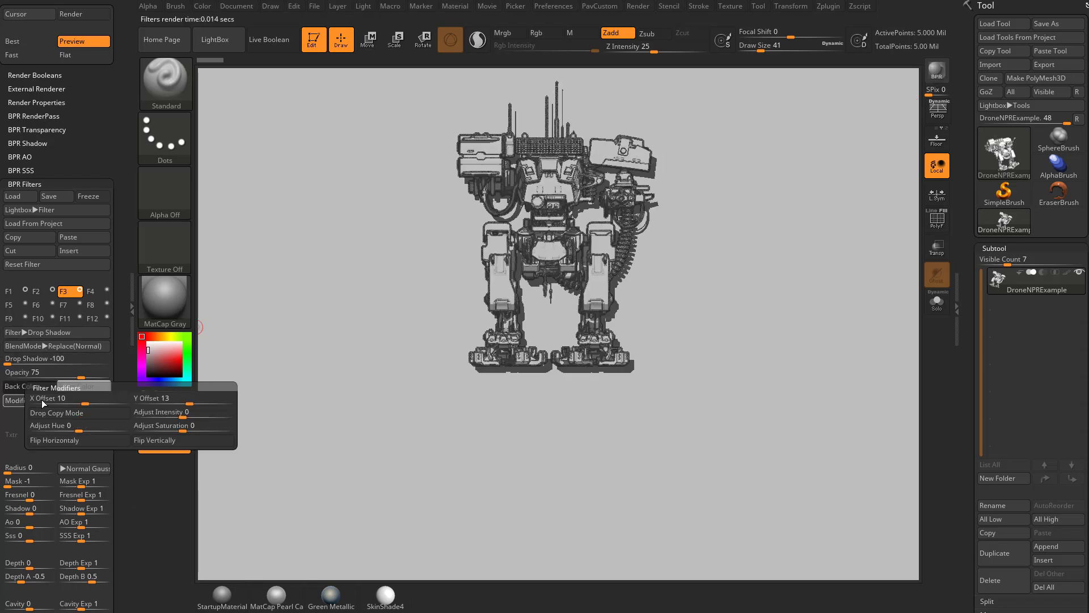
pyautogui.click(86, 414)
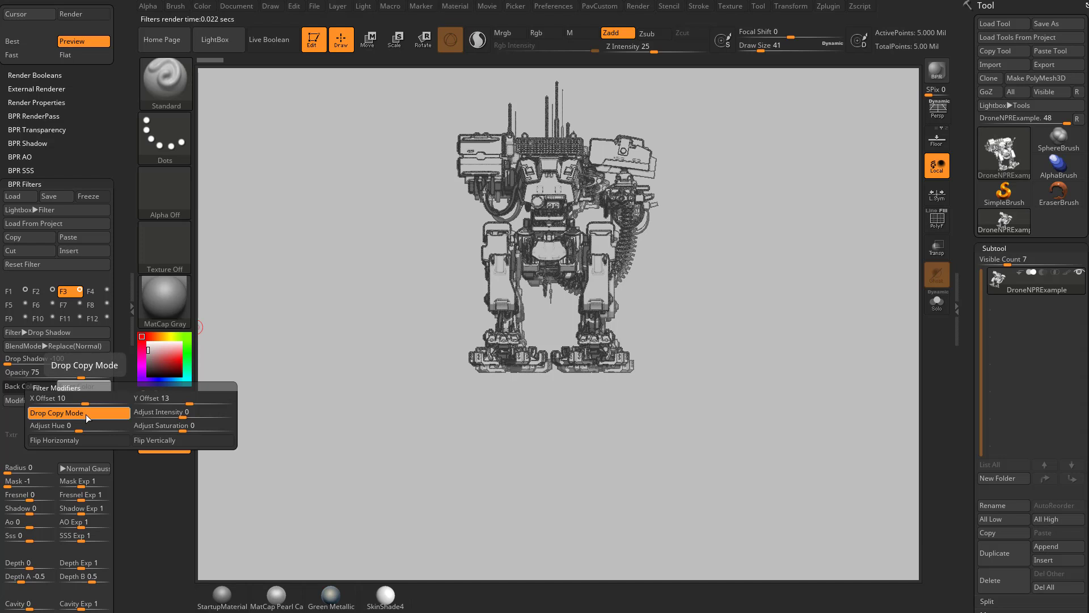
pyautogui.click(158, 440)
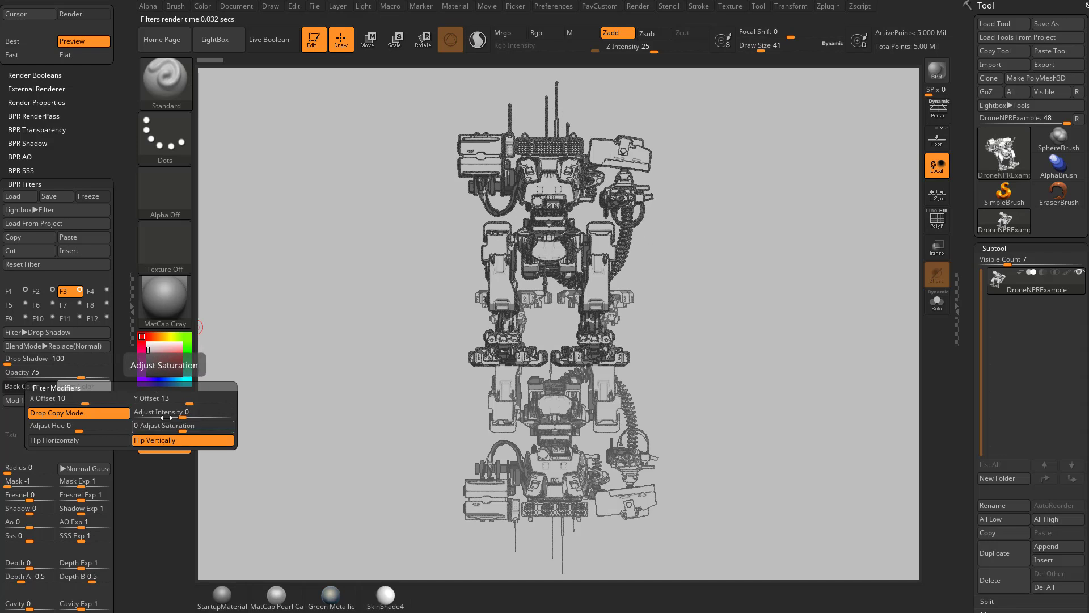
# Align the flipped copy beneath the feet as a reflection with X Offset 0 and Y Offset 144
pyautogui.moveTo(91, 402)
pyautogui.mouseDown()
pyautogui.moveTo(104, 402)
pyautogui.moveTo(69, 404)
pyautogui.moveTo(80, 403)
pyautogui.mouseUp()
pyautogui.press('Return')
pyautogui.keyDown('shift'); pyautogui.moveTo(189, 401); pyautogui.dragTo(202, 403); pyautogui.keyUp('shift')
pyautogui.click(202, 404)
pyautogui.click(201, 404)
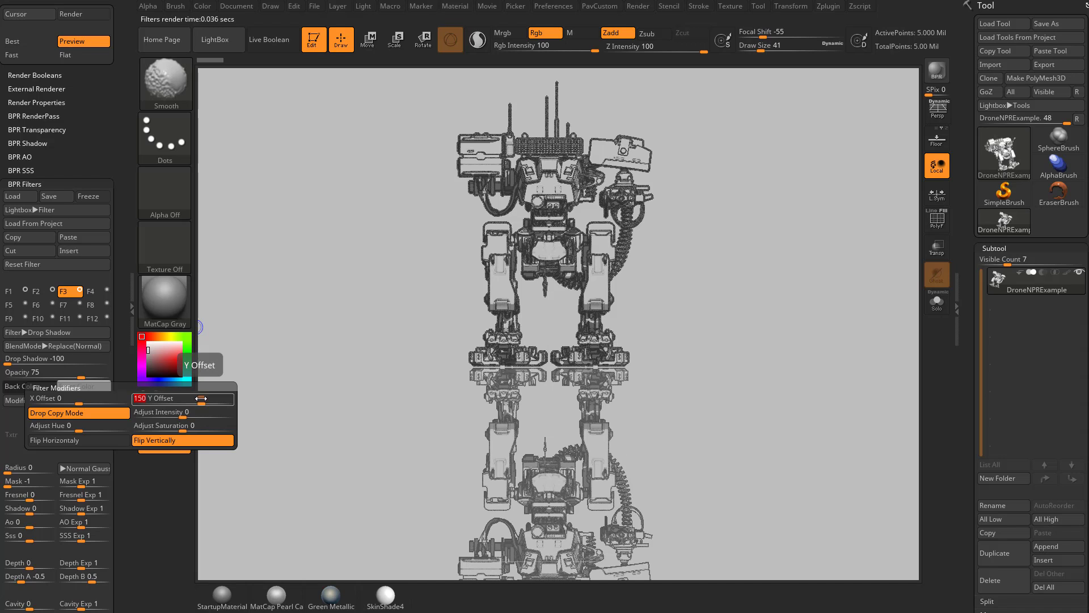
pyautogui.moveTo(202, 396); pyautogui.dragTo(195, 397)
pyautogui.click(194, 398)
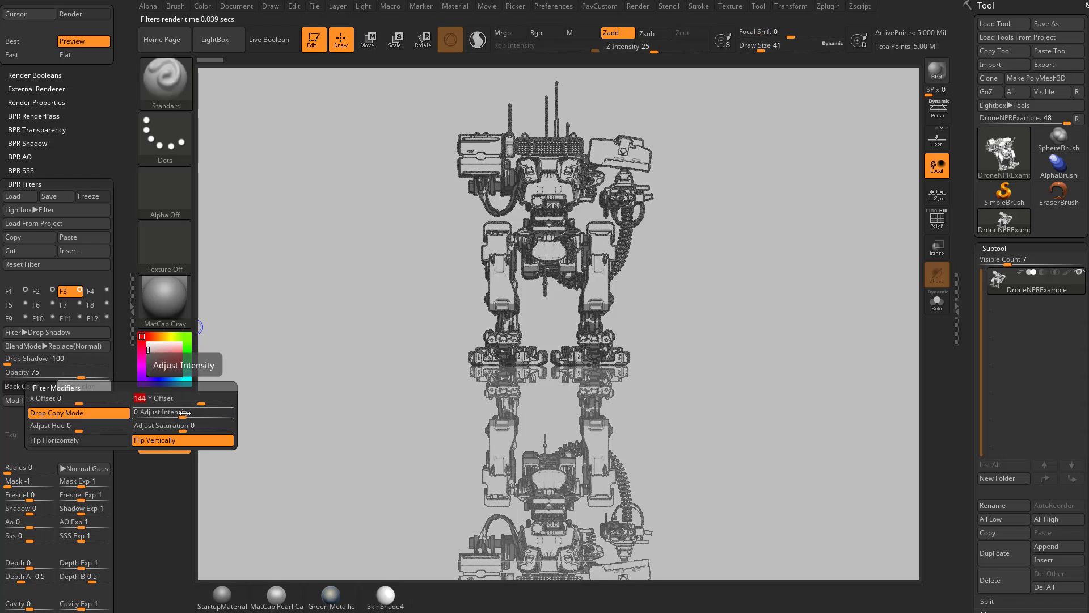
# Try the reflection's saturation at 0.8625 and -0.6125, and experiment with its hue and intensity
pyautogui.moveTo(183, 412)
pyautogui.mouseDown()
pyautogui.moveTo(215, 415)
pyautogui.moveTo(158, 414)
pyautogui.moveTo(182, 414)
pyautogui.moveTo(187, 431)
pyautogui.moveTo(135, 431)
pyautogui.moveTo(223, 429)
pyautogui.mouseUp()
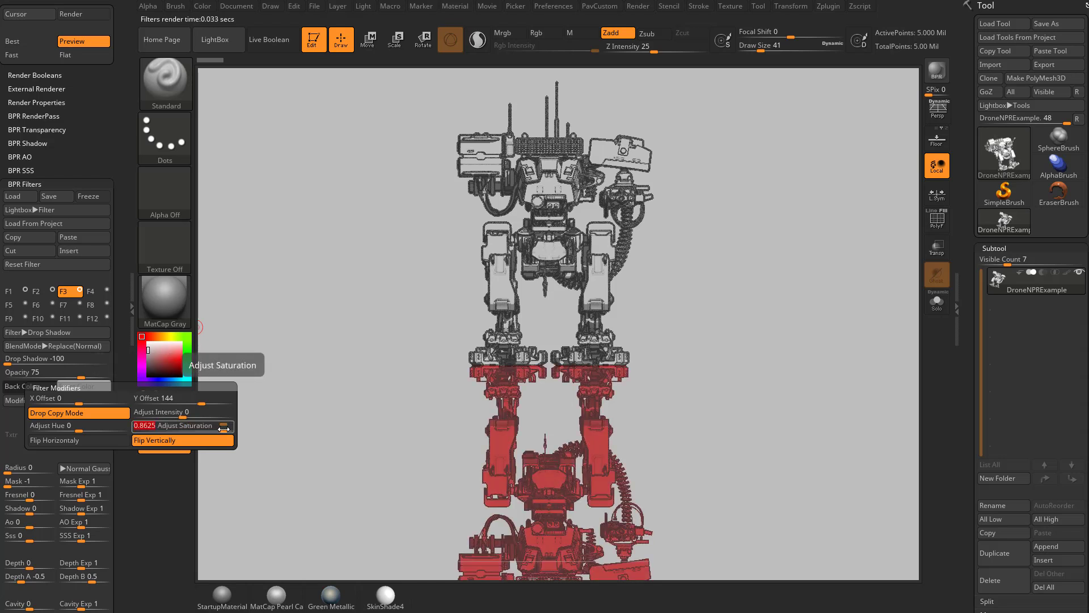
pyautogui.moveTo(221, 428); pyautogui.dragTo(152, 430)
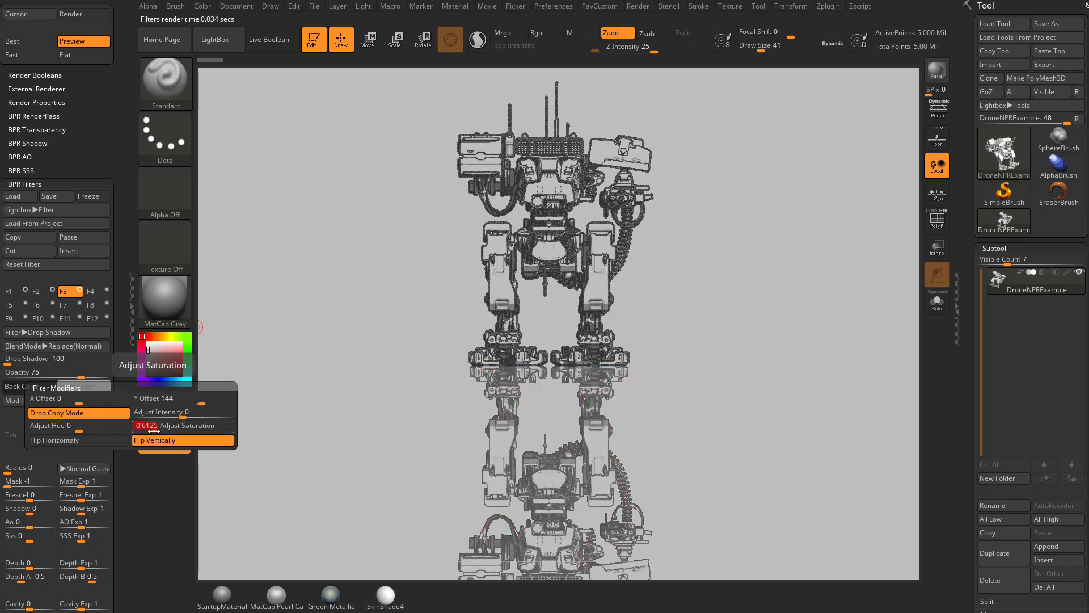
pyautogui.moveTo(86, 428)
pyautogui.mouseDown()
pyautogui.moveTo(101, 429)
pyautogui.moveTo(55, 428)
pyautogui.moveTo(100, 430)
pyautogui.mouseUp()
pyautogui.moveTo(182, 416); pyautogui.dragTo(209, 415)
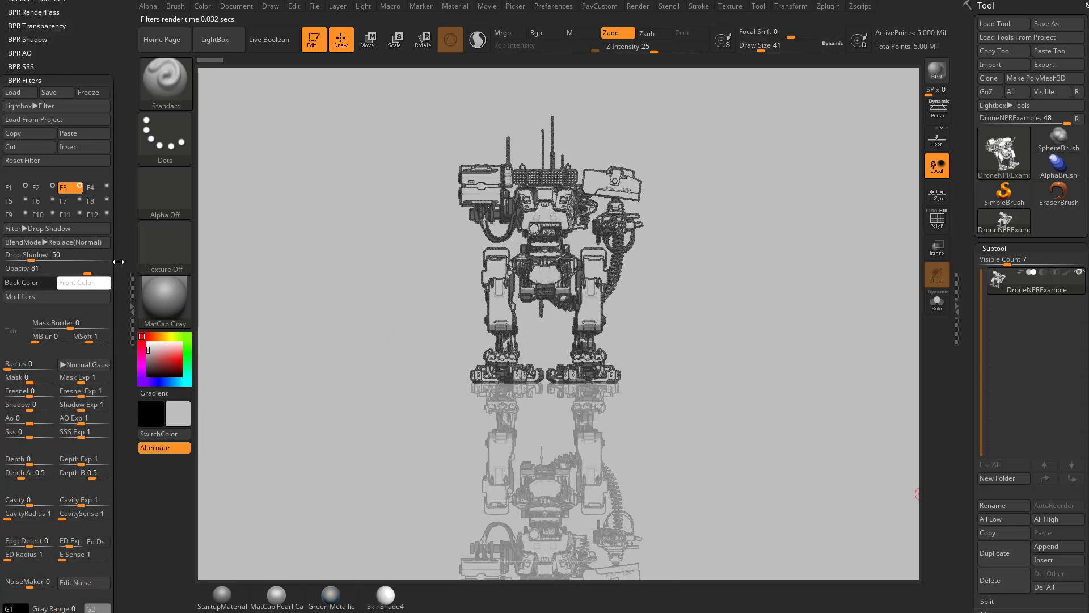
# Turn perspective back on and render an enlarged, angled view of the model with the reflection filter
pyautogui.moveTo(798, 267)
pyautogui.mouseDown()
pyautogui.moveTo(821, 330)
pyautogui.moveTo(786, 339)
pyautogui.mouseUp()
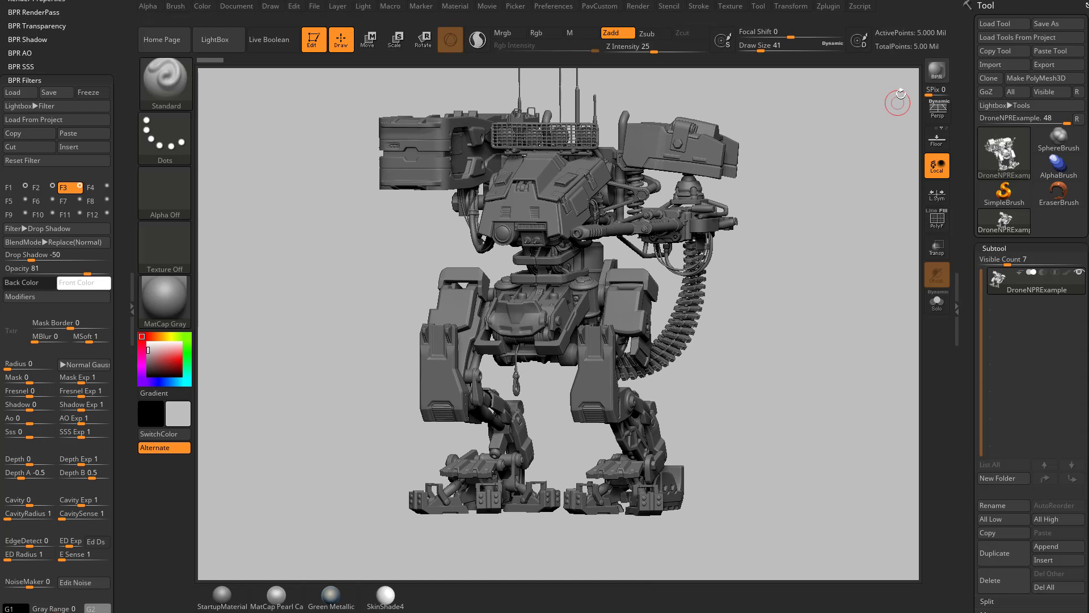
pyautogui.click(933, 109)
pyautogui.moveTo(824, 227)
pyautogui.mouseDown()
pyautogui.moveTo(817, 237)
pyautogui.moveTo(827, 221)
pyautogui.mouseUp()
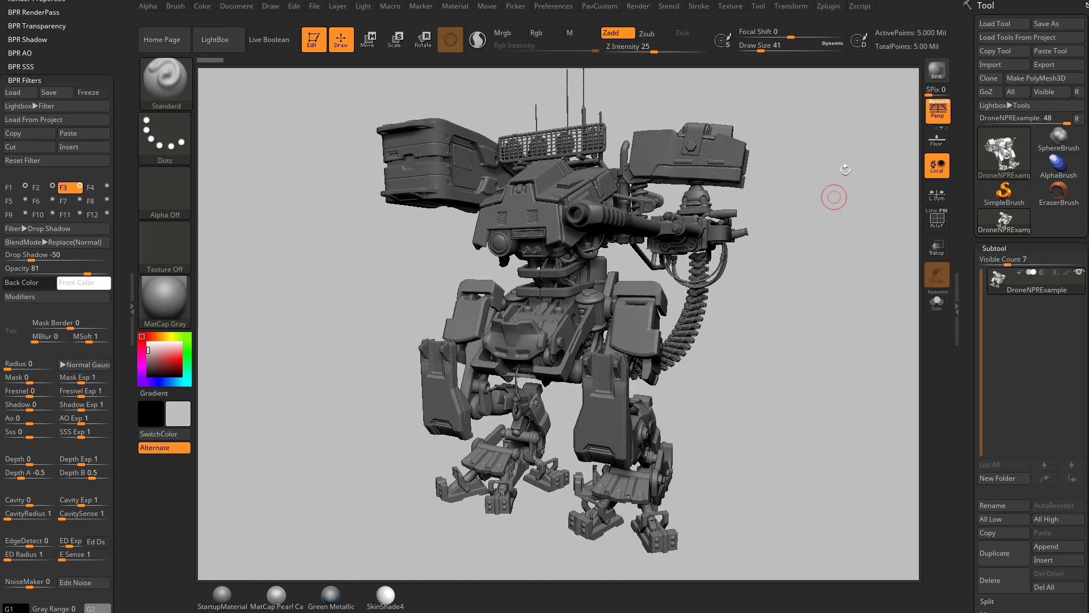
pyautogui.click(937, 69)
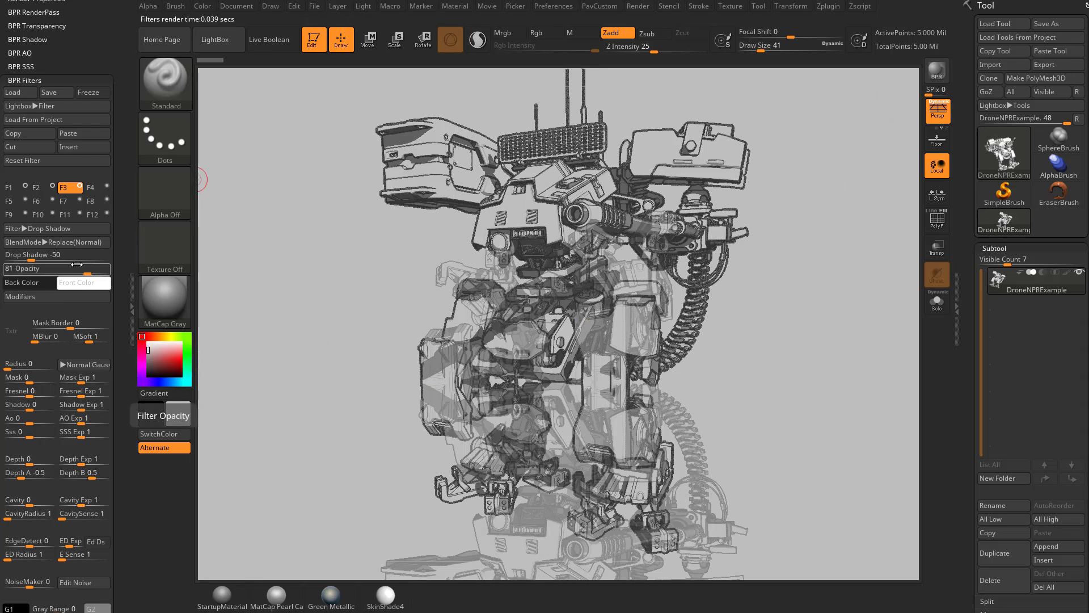
# Turn off vertical flipping for the drop shadow copy
pyautogui.click(20, 297)
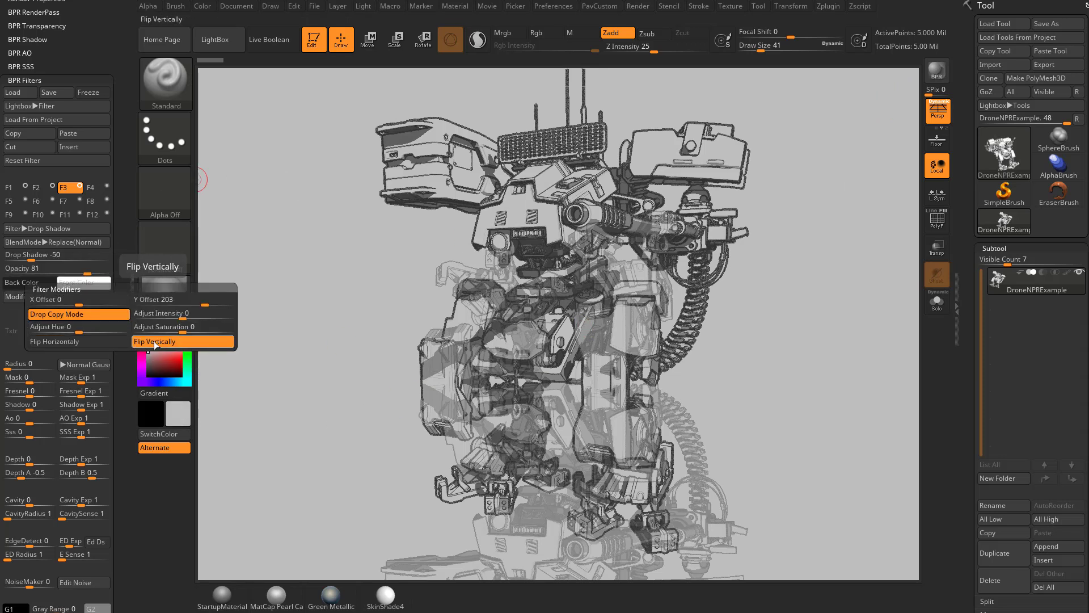
pyautogui.click(155, 342)
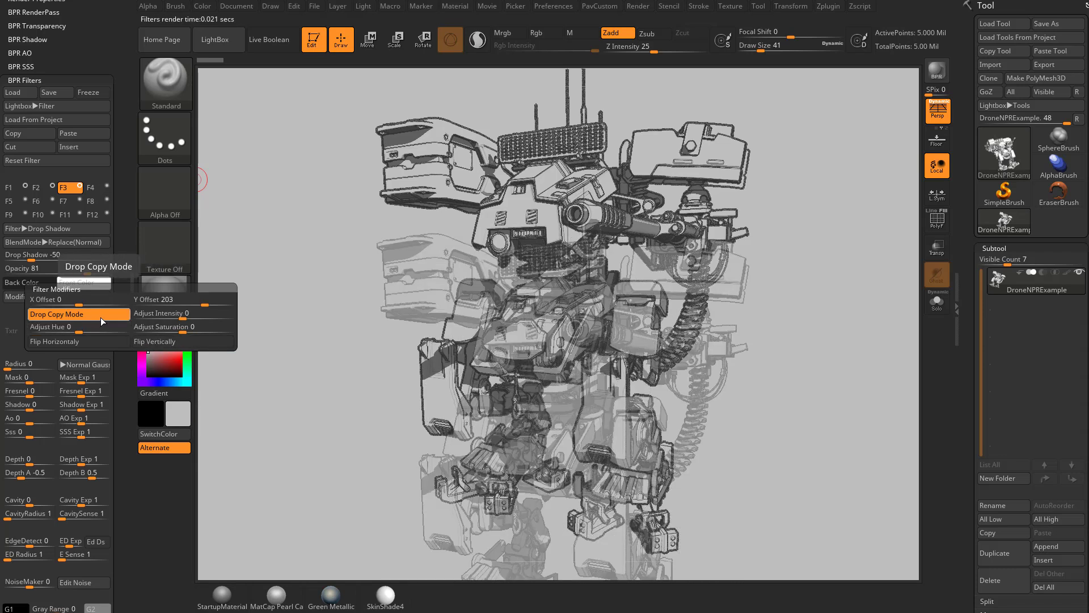
# Set the drop shadow copy's X Offset to 6 and Y Offset to 4, and try its intensity at 0.175
pyautogui.moveTo(79, 301); pyautogui.dragTo(85, 300)
pyautogui.click(184, 301)
pyautogui.moveTo(187, 302); pyautogui.dragTo(187, 300)
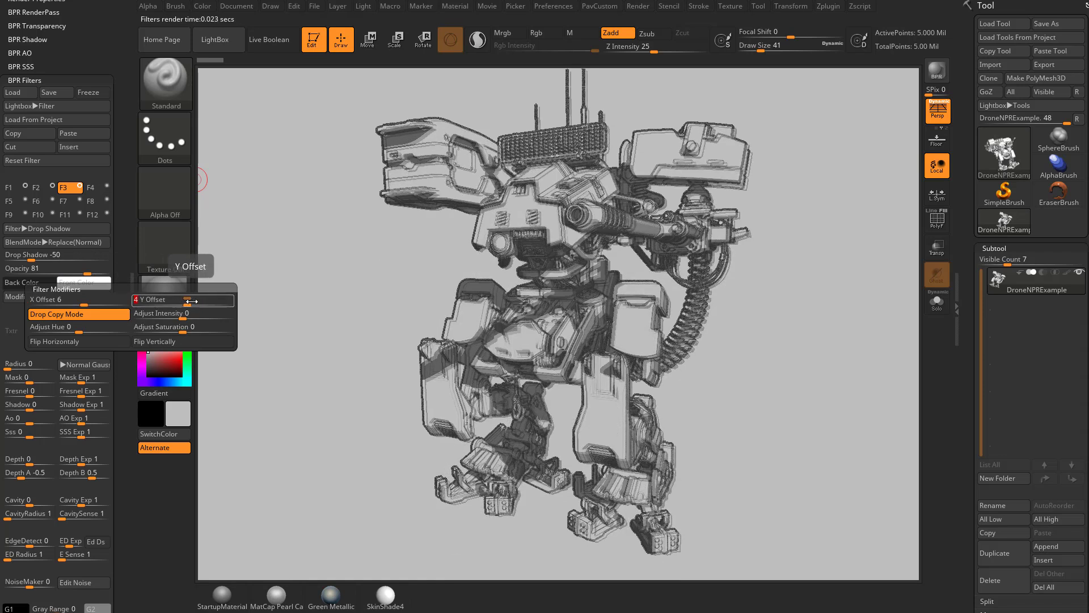
pyautogui.click(190, 314)
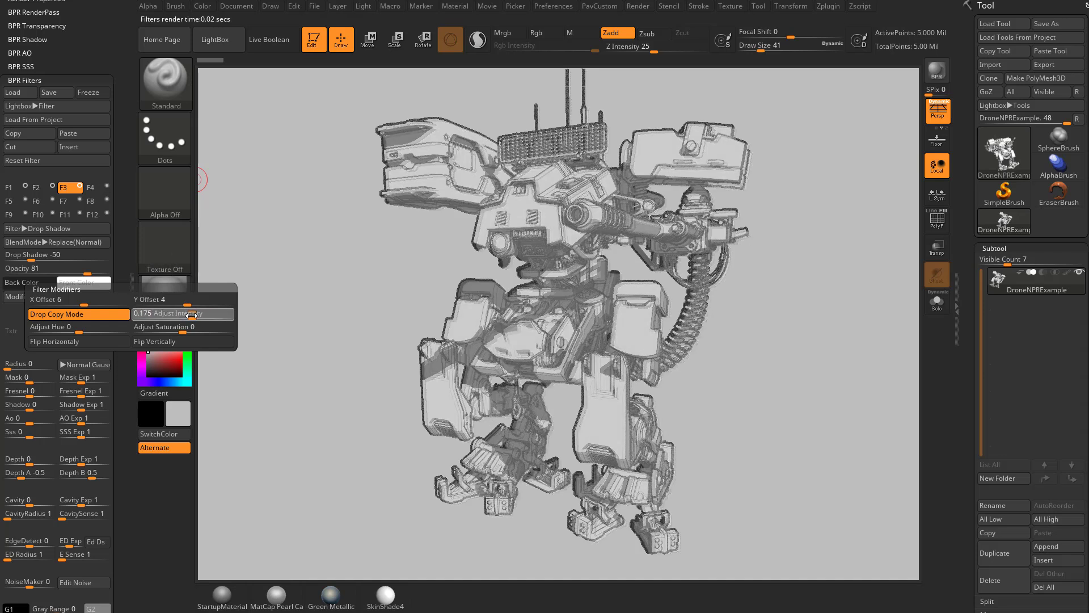
pyautogui.moveTo(190, 315); pyautogui.dragTo(181, 318)
# Try the drop shadow filter with different colour channels disabled, ending with only Red enabled
pyautogui.moveTo(123, 259); pyautogui.dragTo(126, 107)
pyautogui.click(54, 421)
pyautogui.click(92, 421)
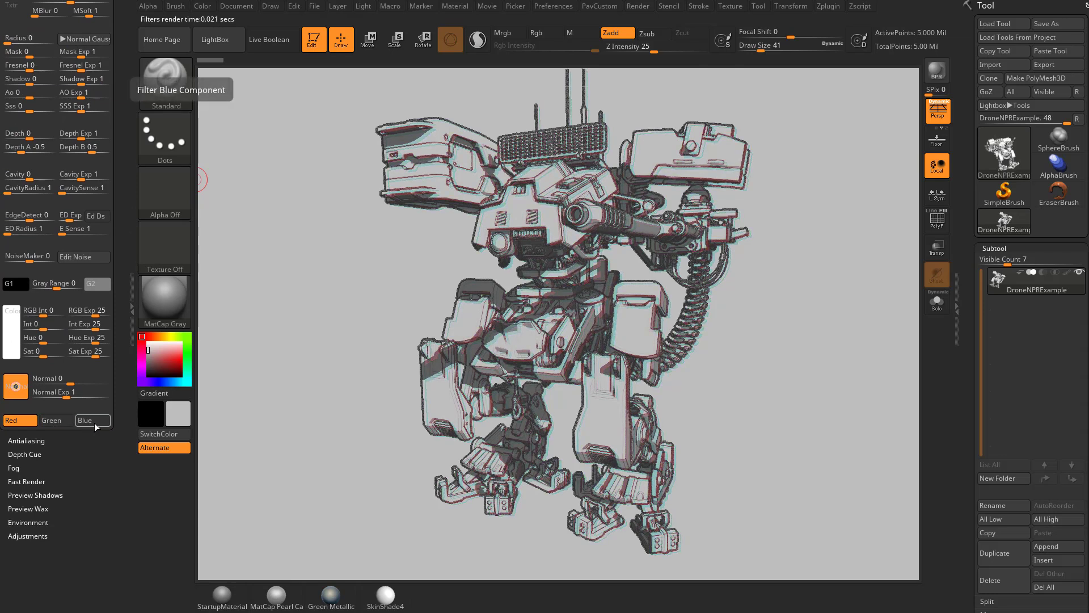
pyautogui.click(50, 420)
pyautogui.click(91, 422)
pyautogui.click(55, 422)
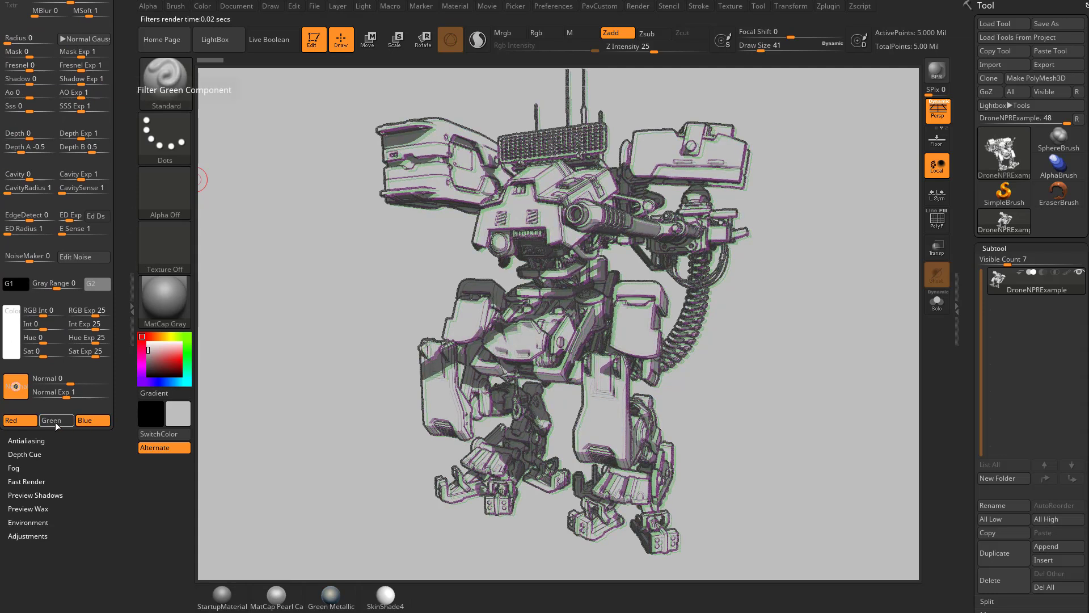
pyautogui.click(98, 422)
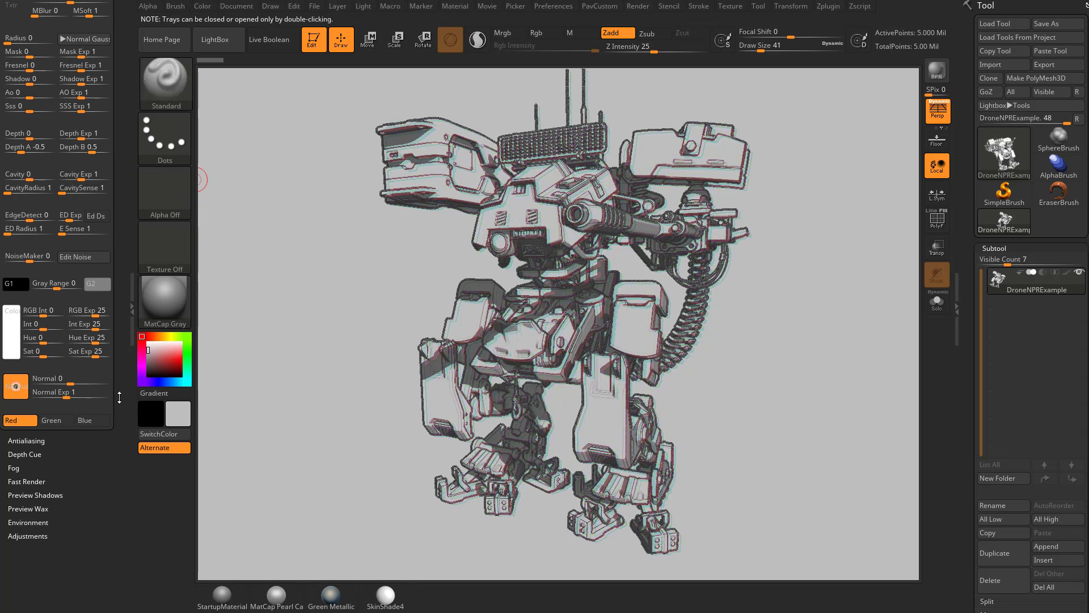
# Reduce the drop shadow copy's X and Y Offset to 3 each and increase its saturation adjustment
pyautogui.scroll(5, 118, 394)
pyautogui.click(61, 180)
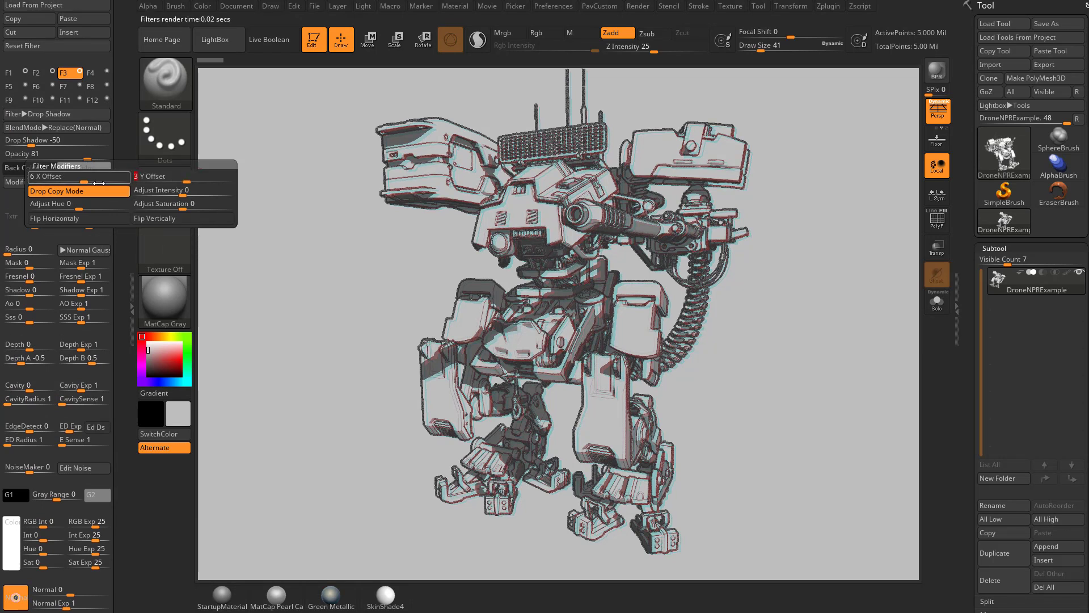
pyautogui.moveTo(86, 179); pyautogui.dragTo(83, 179)
pyautogui.click(49, 186)
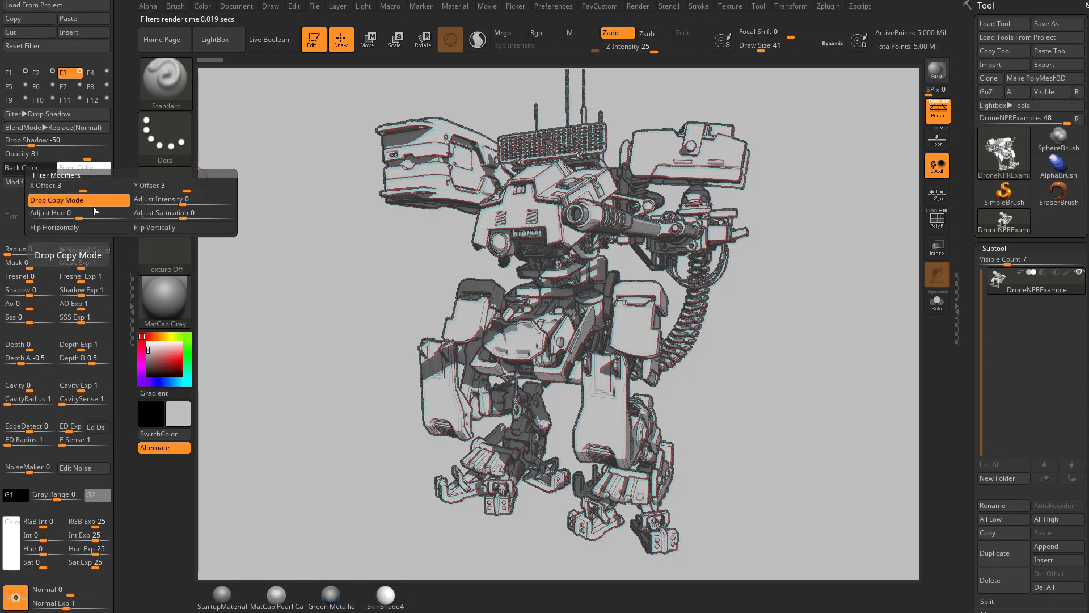
pyautogui.click(180, 213)
pyautogui.moveTo(192, 214); pyautogui.dragTo(226, 215)
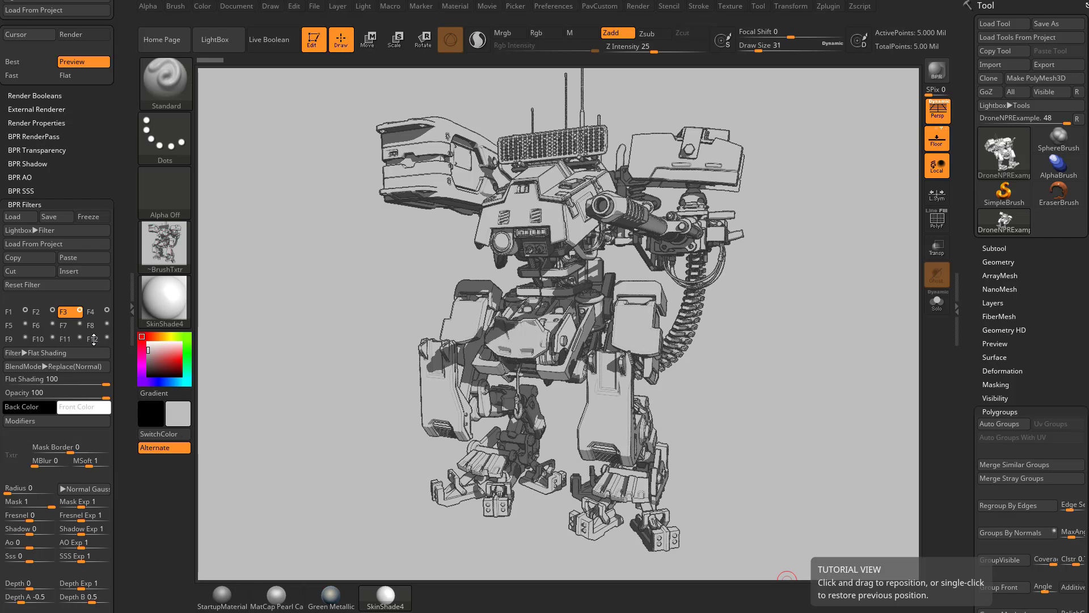
# Enable the F12 filter slot and set its filter type to Reflect Self
pyautogui.click(93, 339)
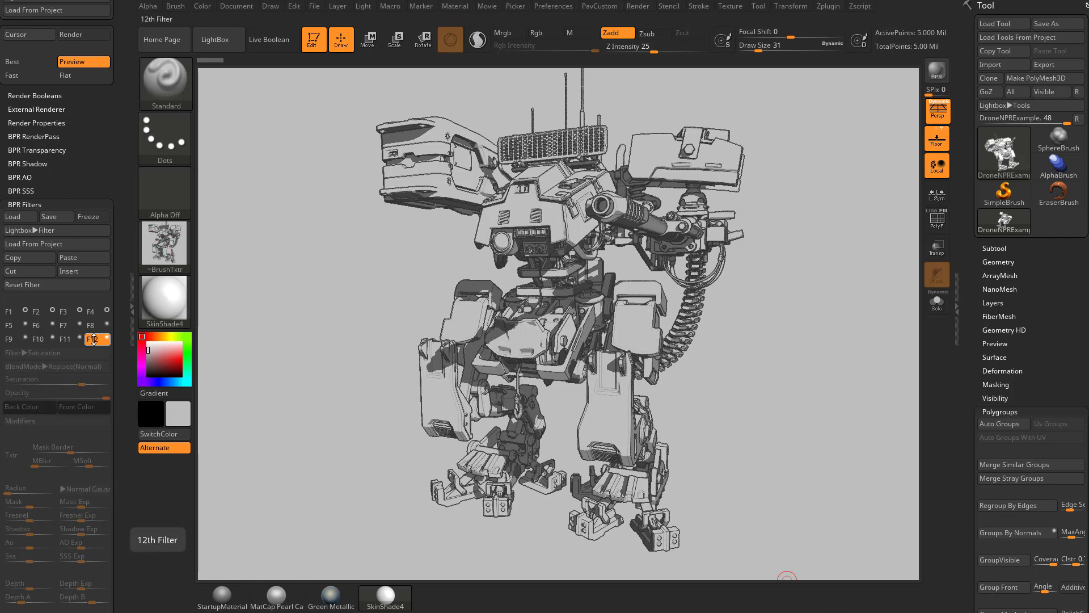
pyautogui.click(106, 339)
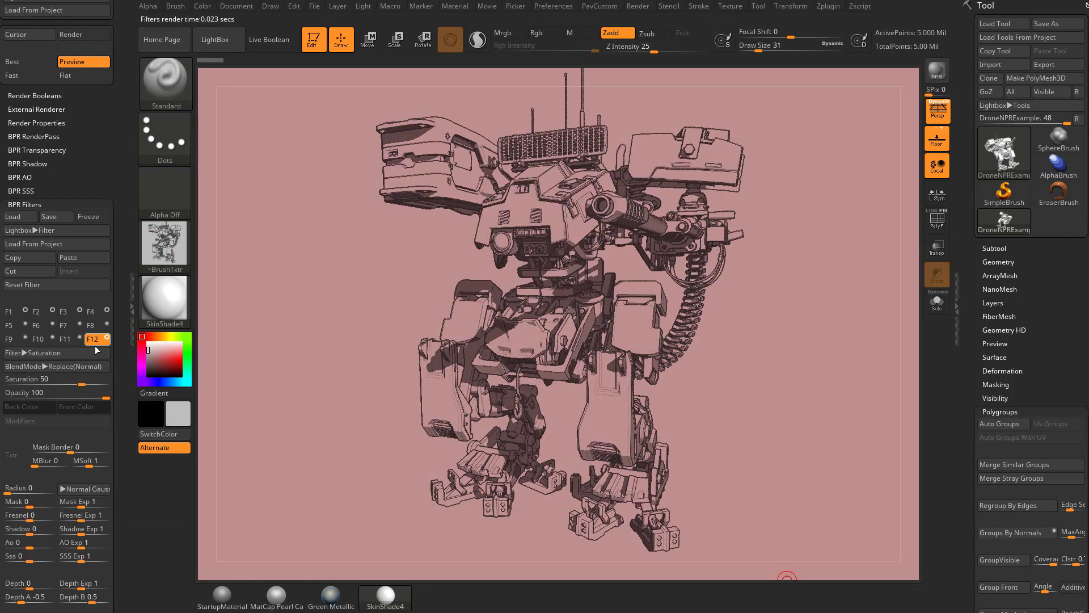
pyautogui.click(68, 352)
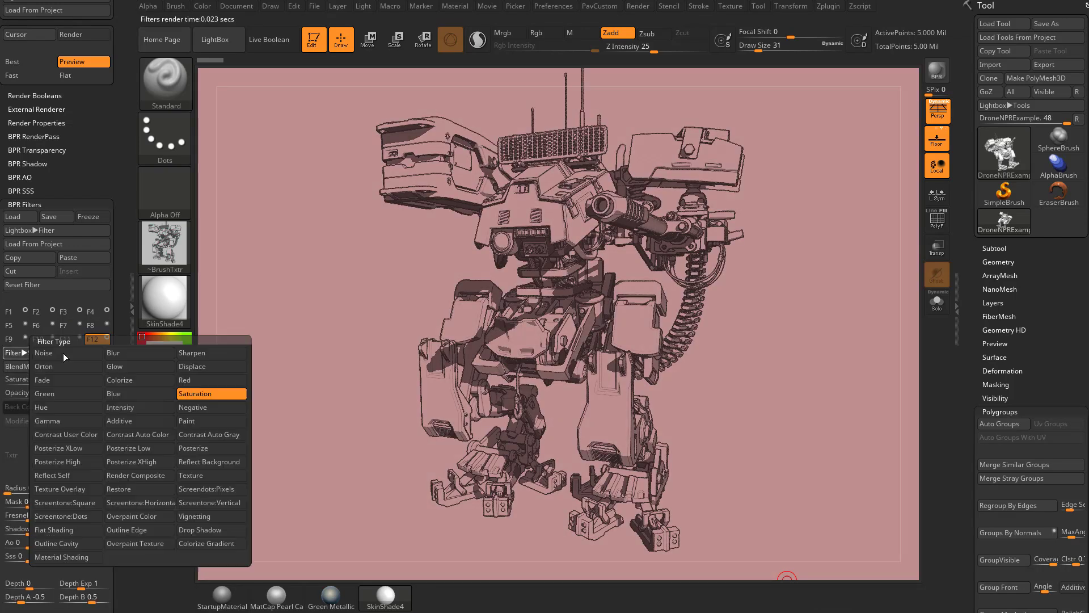
pyautogui.click(70, 480)
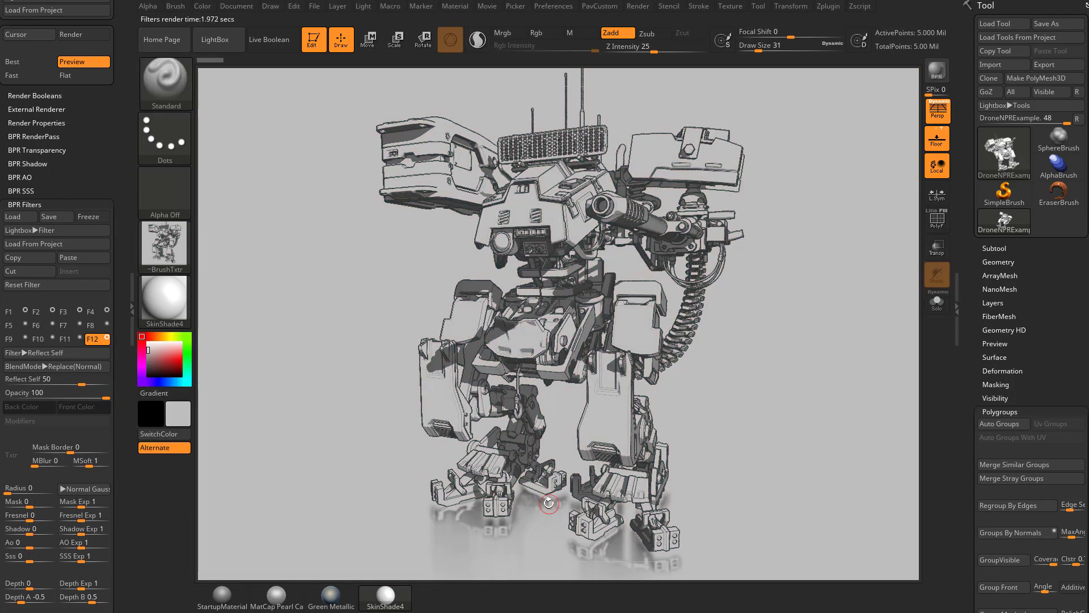
# Make the model smaller in the view and run a new BPR render with its floor reflection
pyautogui.click(761, 373)
pyautogui.moveTo(766, 377)
pyautogui.keyDown('ctrl'); pyautogui.mouseDown(button='right')
pyautogui.moveTo(731, 348)
pyautogui.moveTo(723, 268)
pyautogui.mouseUp(button='right'); pyautogui.keyUp('ctrl')
pyautogui.click(936, 72)
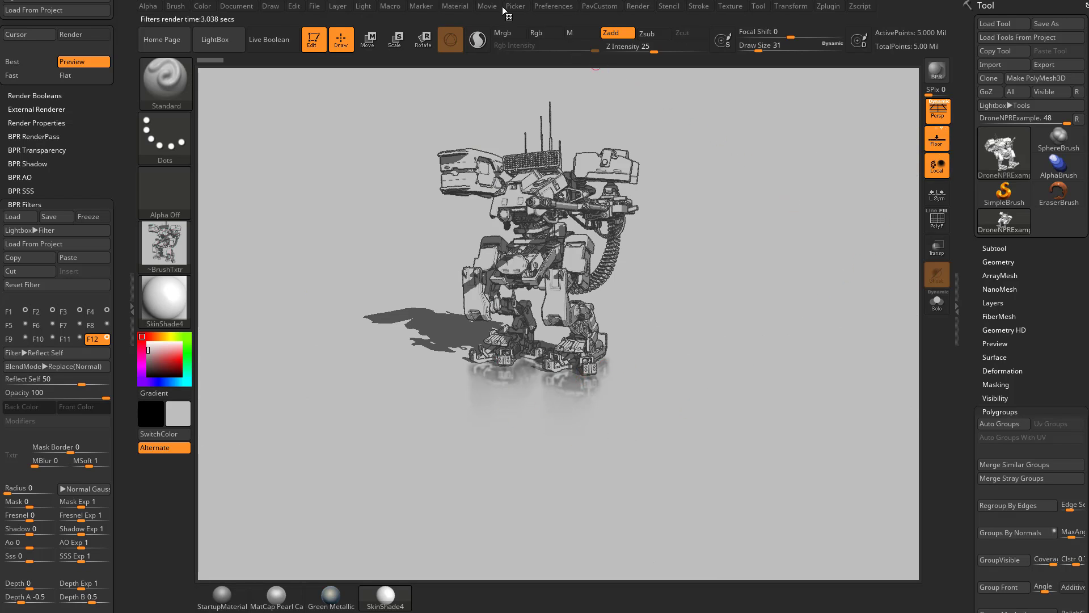
# Lower the BPR floor shadow strength to 0.01 and render the model again
pyautogui.click(637, 7)
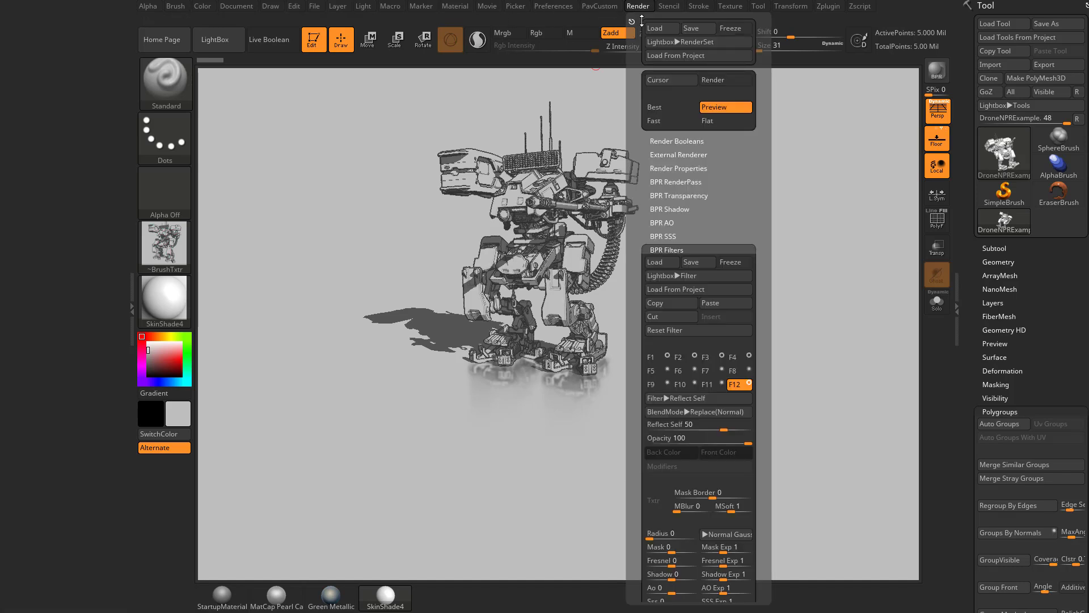
pyautogui.click(27, 163)
pyautogui.click(6, 177)
pyautogui.click(944, 70)
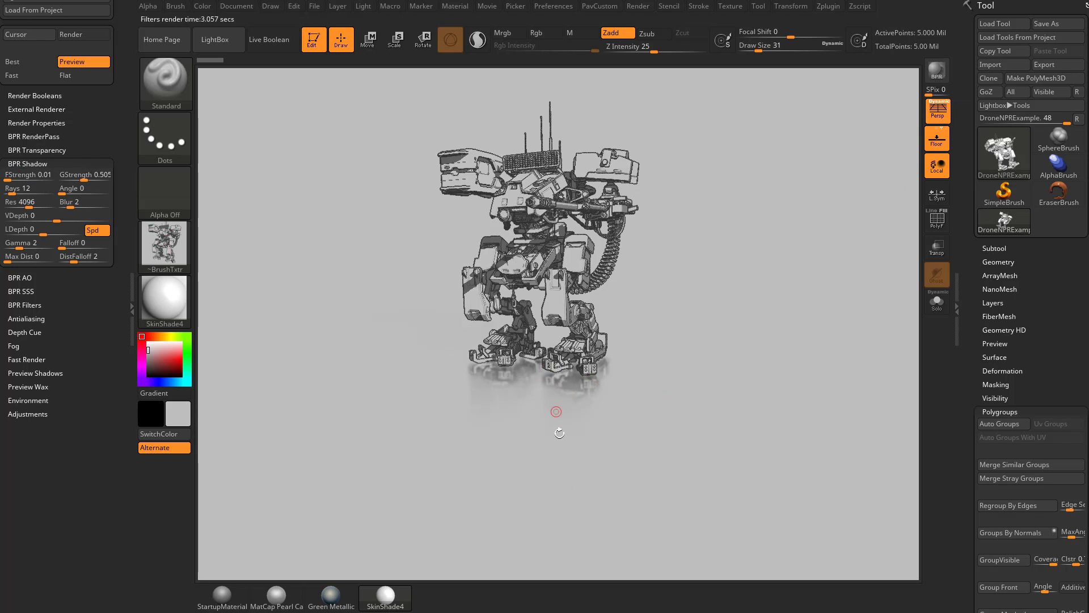
pyautogui.press('shift')
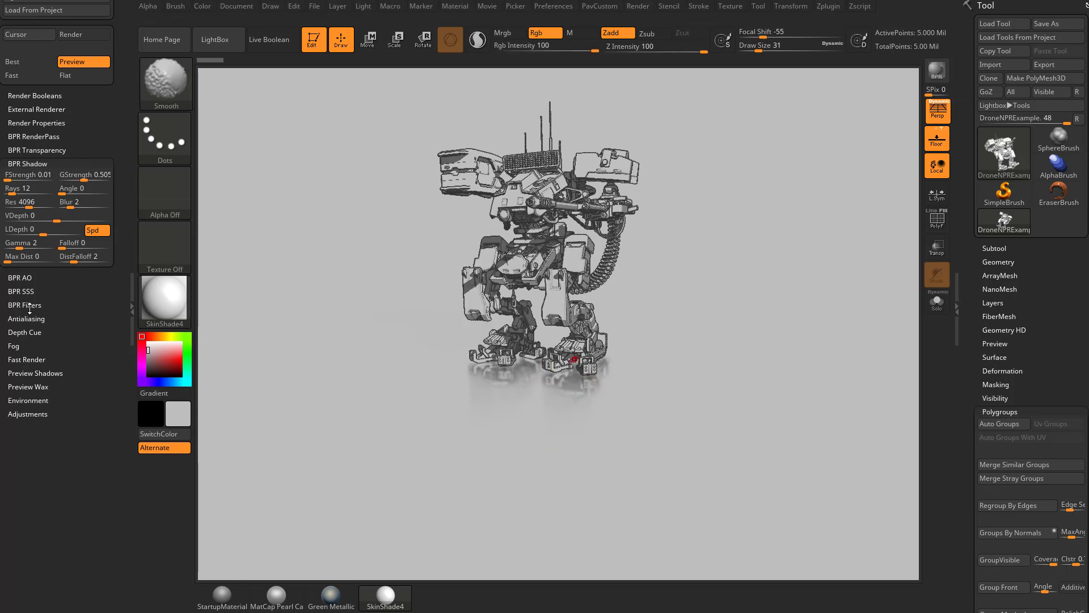
# Raise the Reflect Self filter strength to 100 in the F12 slot
pyautogui.click(28, 305)
pyautogui.scroll(-5, 42, 255)
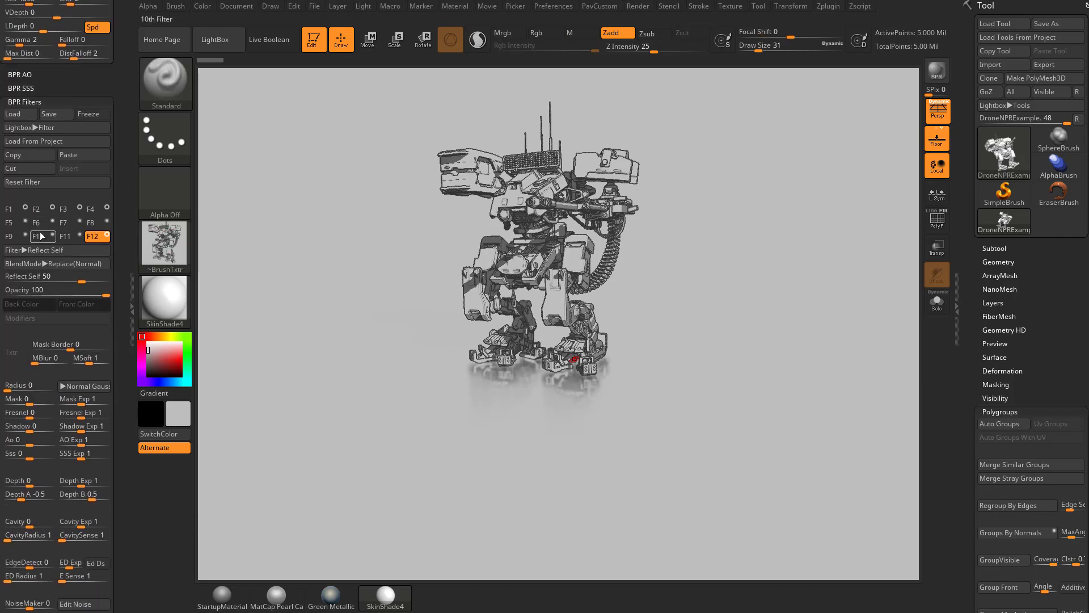
pyautogui.moveTo(82, 281); pyautogui.dragTo(116, 278)
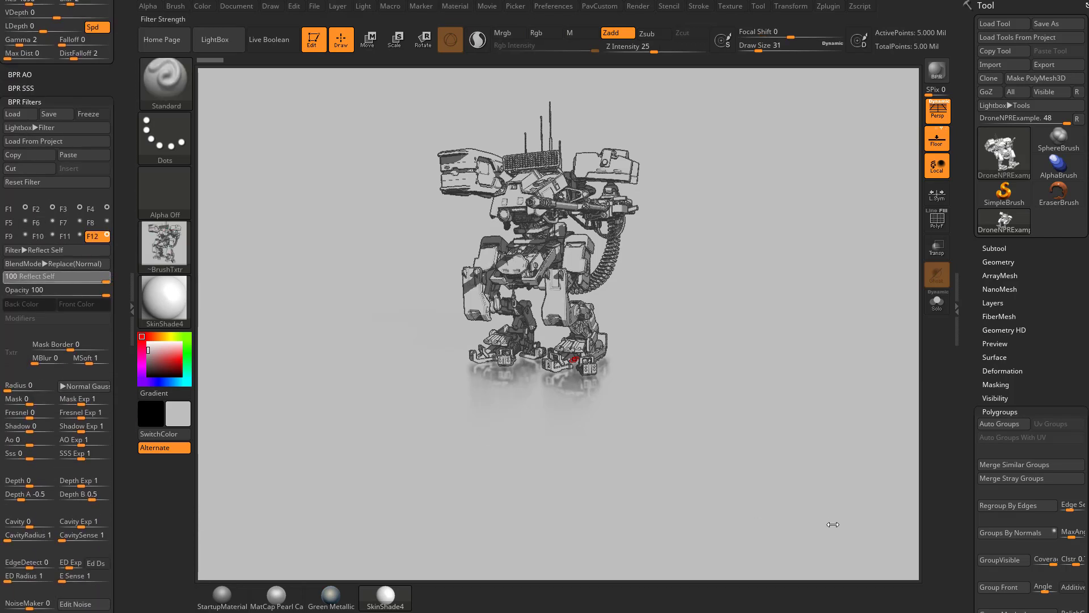